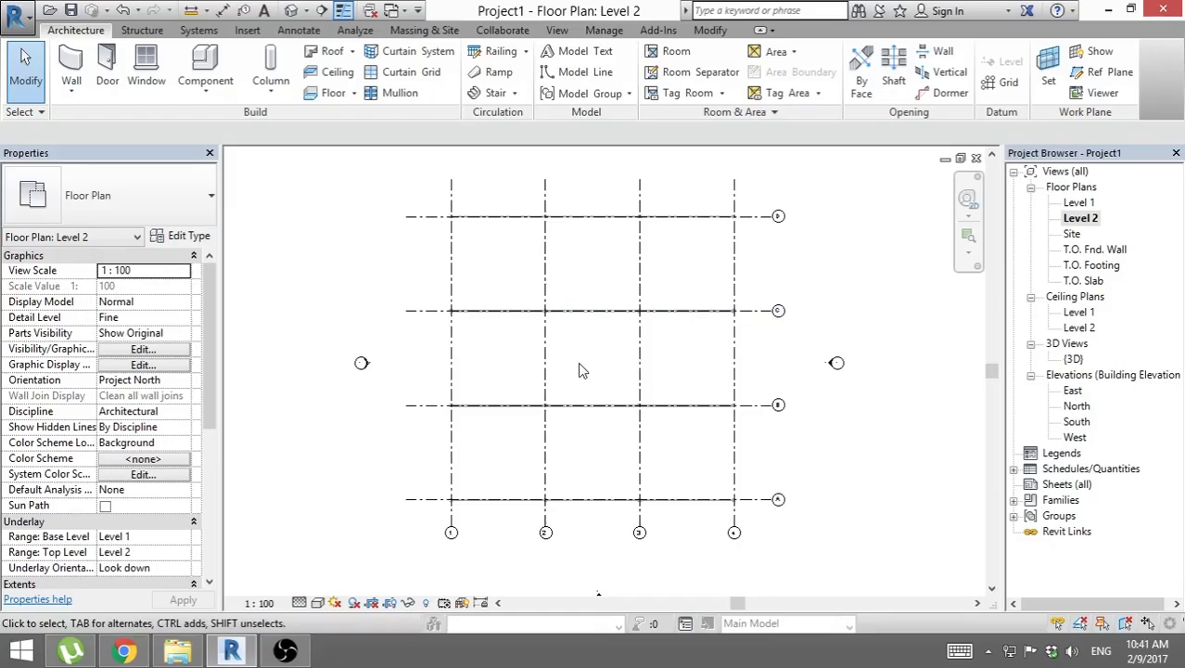
Step: Place a structural beam on Level 2 running from grid A to grid D
{"action": "middle_click_drag", "start_coordinate": [579, 365], "coordinate": [576, 362]}
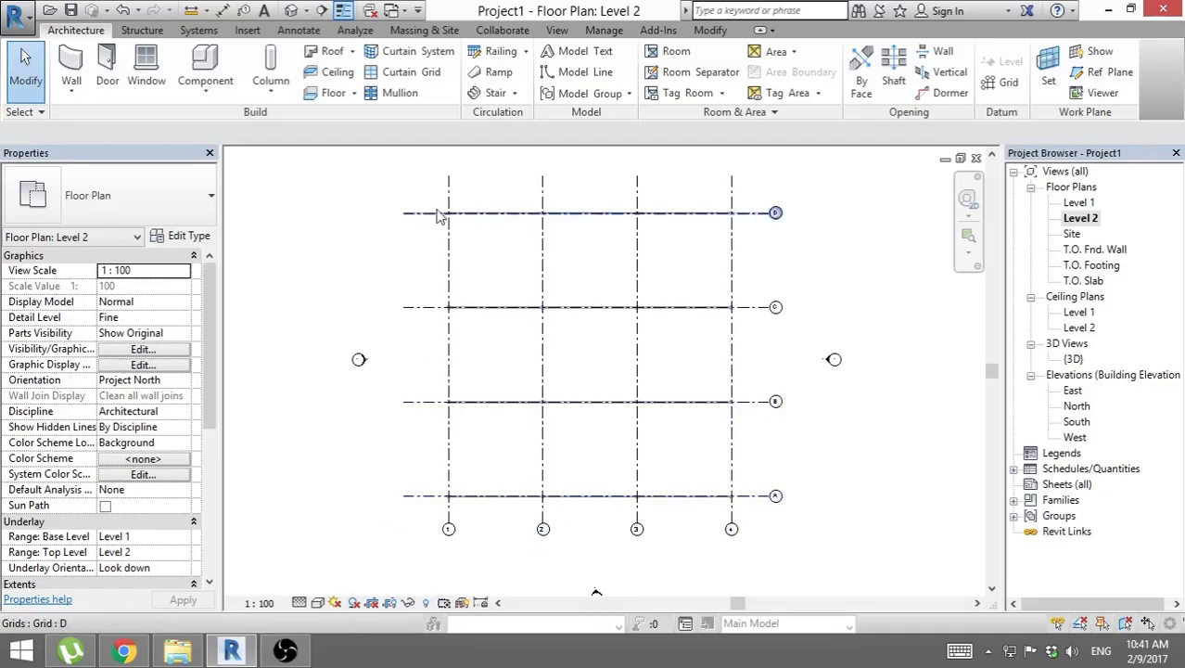
{"action": "scroll", "coordinate": [461, 227], "scroll_direction": "up", "scroll_amount": 7}
{"action": "scroll", "coordinate": [461, 232], "scroll_direction": "up", "scroll_amount": 2}
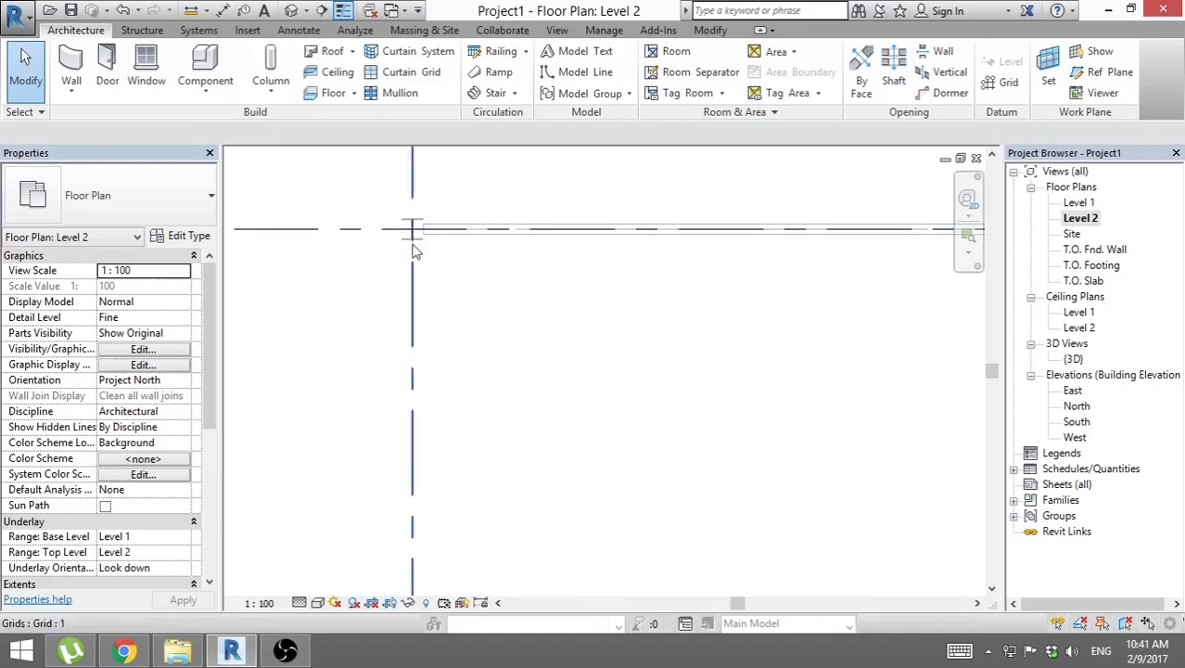
{"action": "scroll", "coordinate": [548, 253], "scroll_direction": "down", "scroll_amount": 2}
{"action": "scroll", "coordinate": [725, 257], "scroll_direction": "down", "scroll_amount": 3}
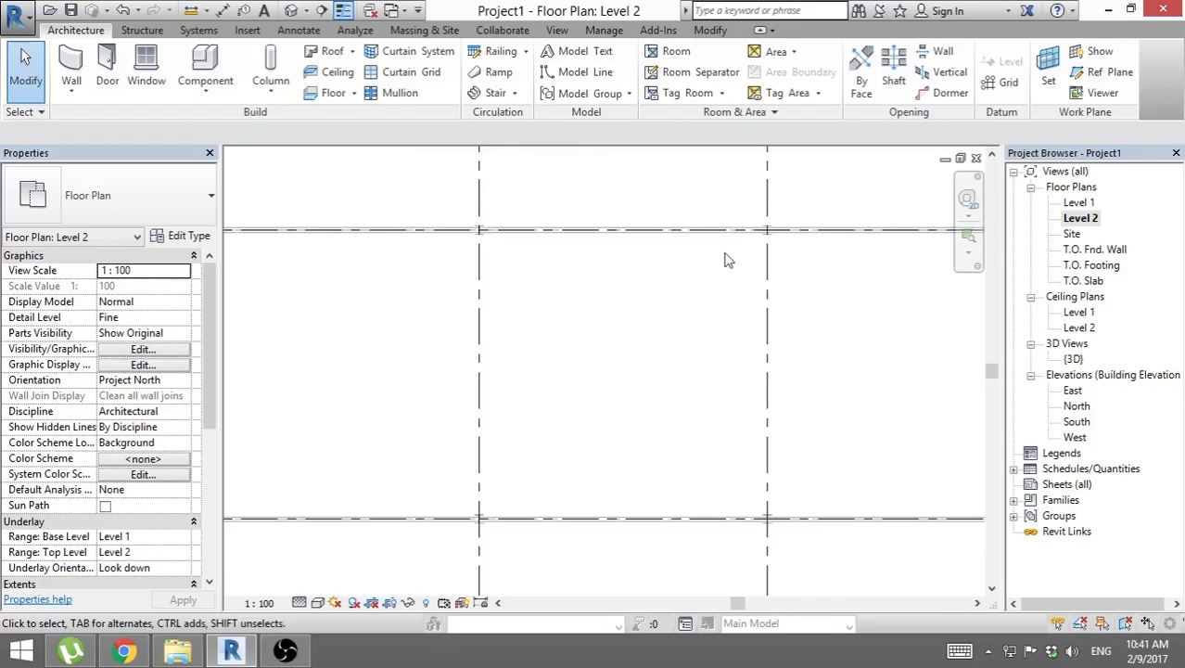
{"action": "scroll", "coordinate": [558, 223], "scroll_direction": "down", "scroll_amount": 3}
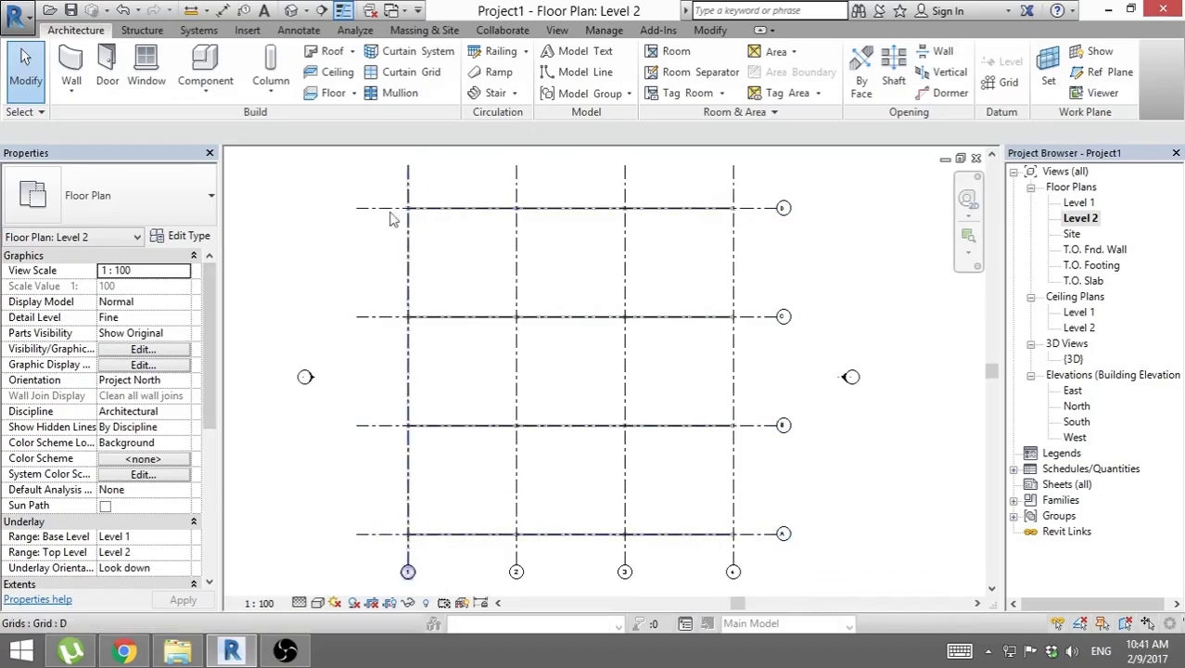
{"action": "middle_click", "coordinate": [473, 278]}
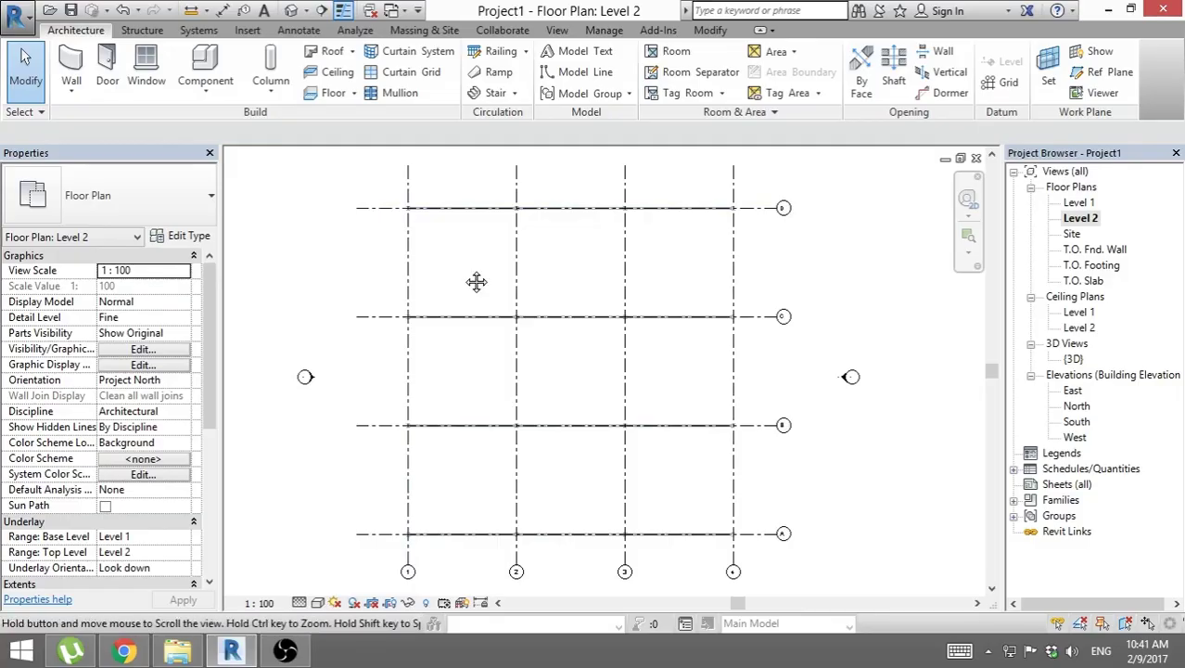
{"action": "left_click", "coordinate": [142, 30]}
{"action": "left_click", "coordinate": [75, 84]}
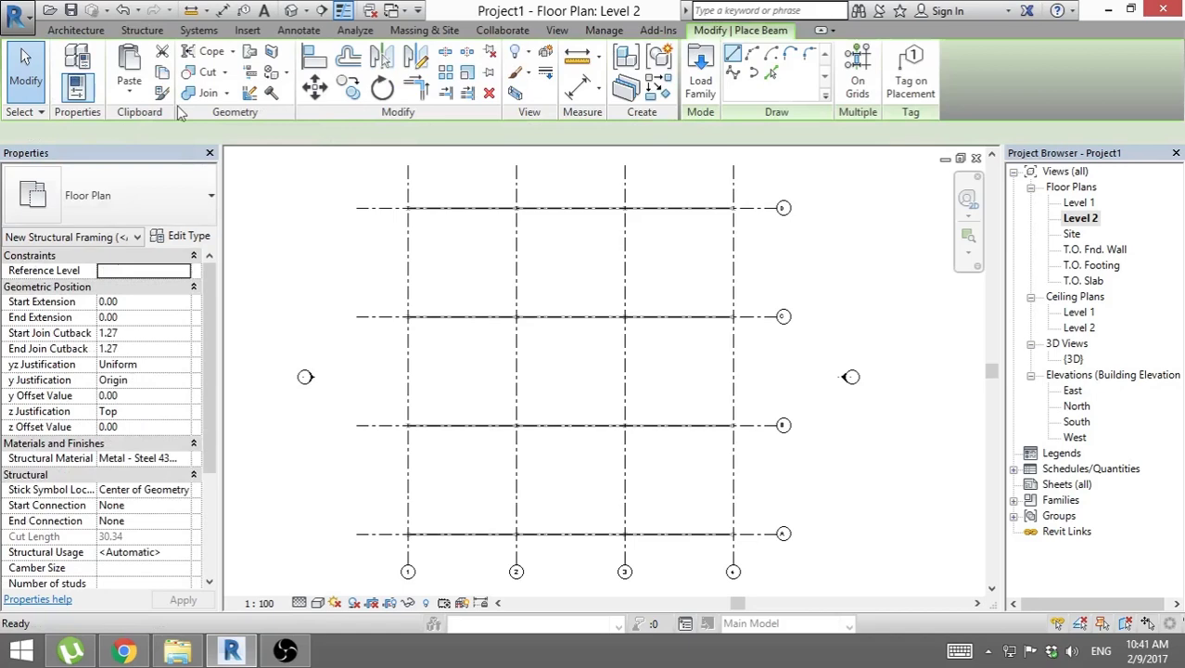
{"action": "left_click", "coordinate": [441, 533]}
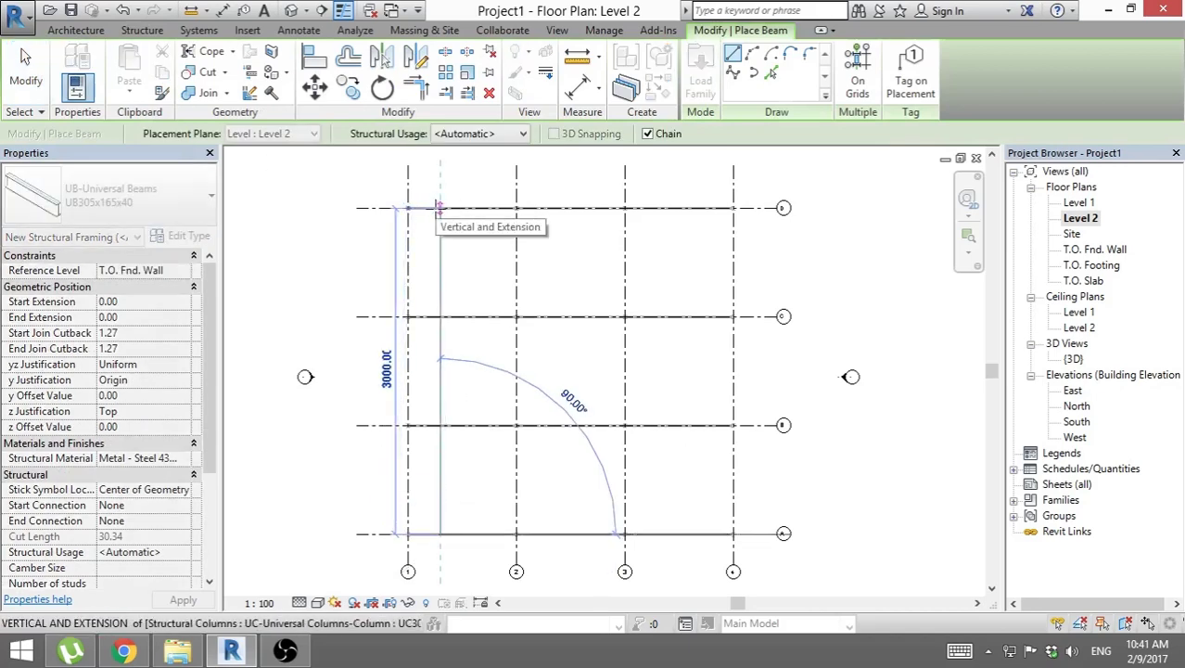
{"action": "left_click", "coordinate": [440, 206]}
{"action": "key", "text": "Escape"}
{"action": "key", "text": "Escape"}
{"action": "middle_click_drag", "start_coordinate": [506, 403], "coordinate": [510, 399]}
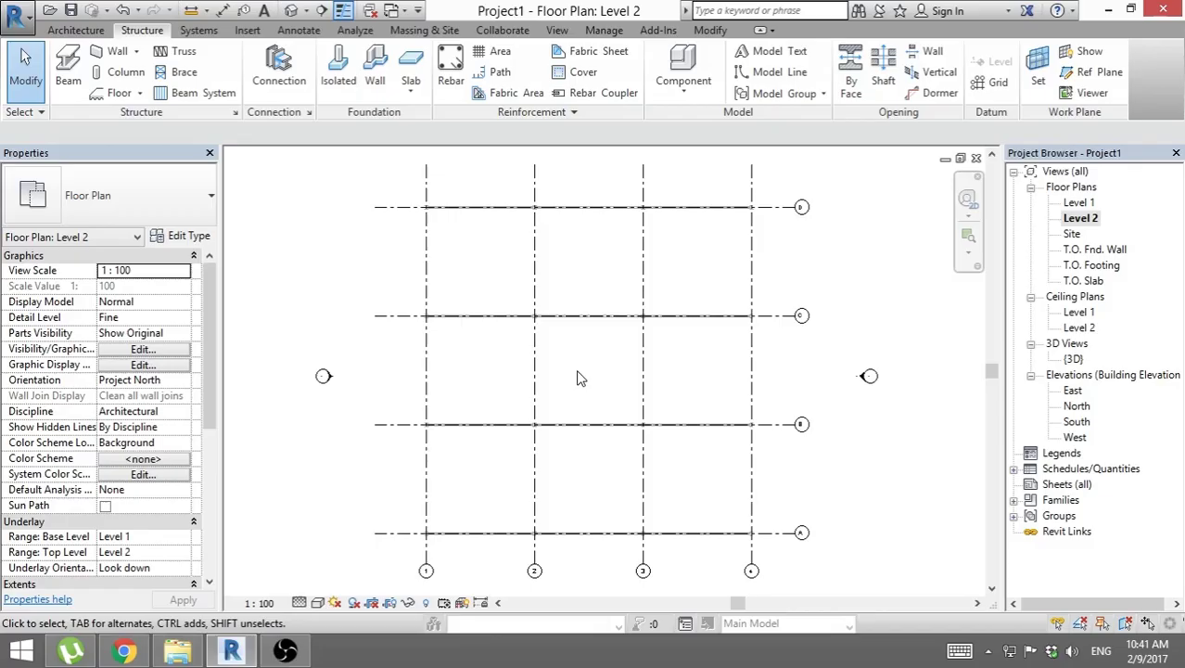
Step: Start a beam system sketch with the BS shortcut and pick the Rectangle draw tool
{"action": "key", "text": "b"}
{"action": "key", "text": "s"}
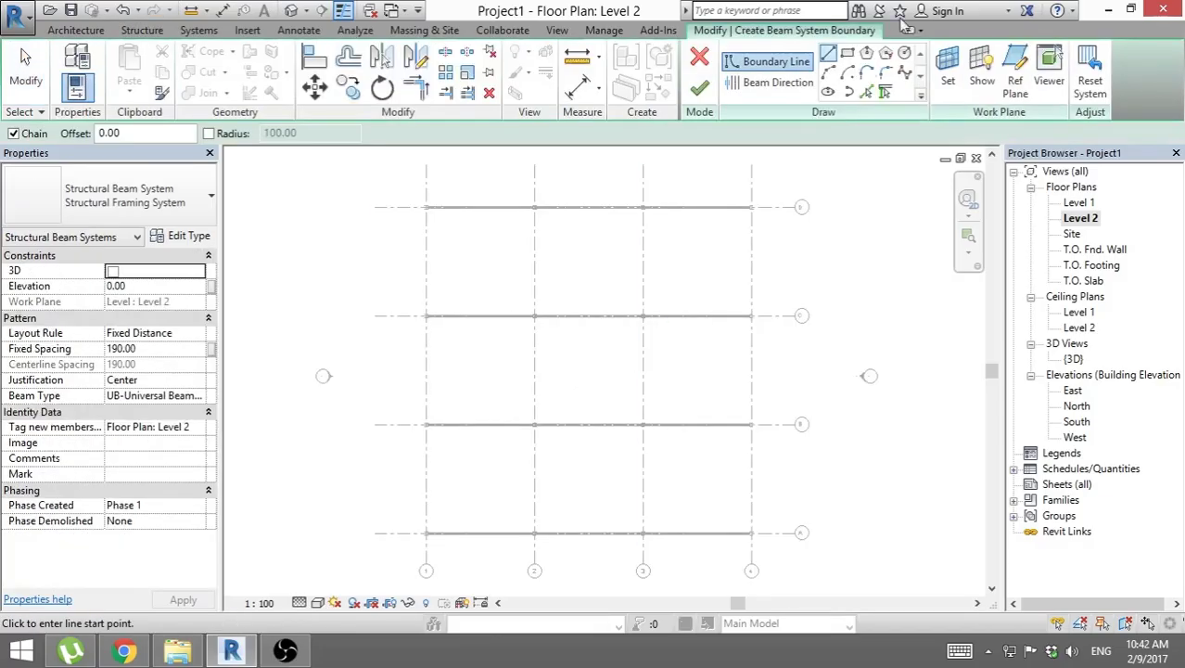
{"action": "middle_click_drag", "start_coordinate": [521, 347], "coordinate": [518, 321]}
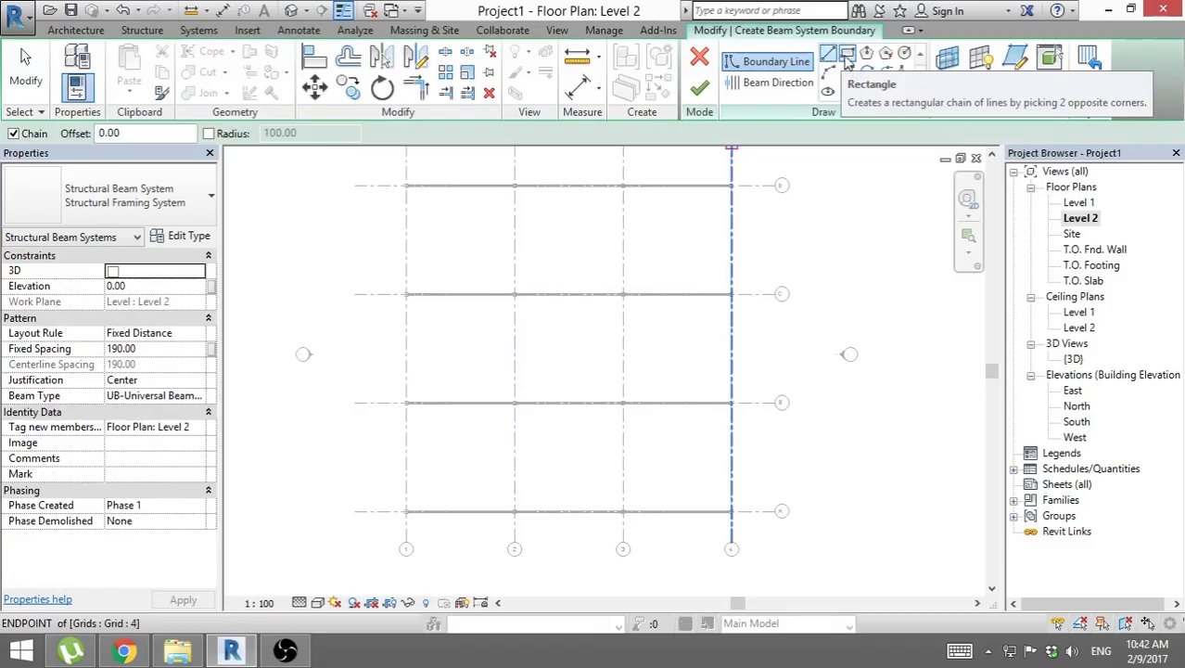
{"action": "left_click", "coordinate": [847, 55]}
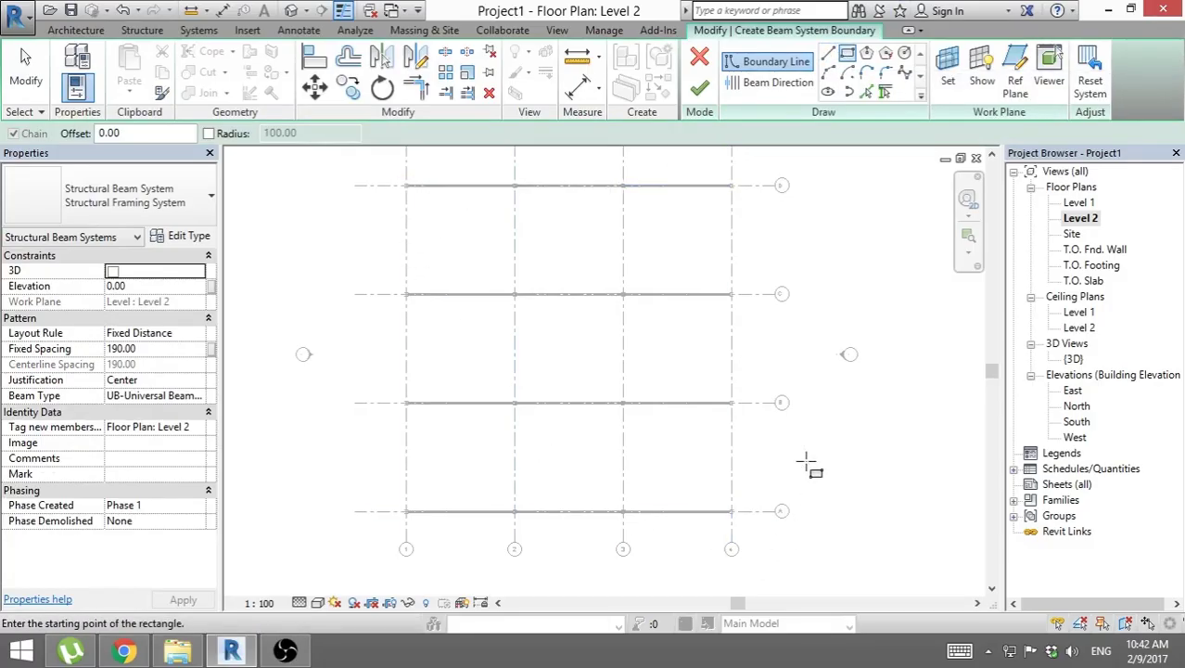
Step: Sketch the rectangular boundary from the grid 1/D column to the grid 4/A column
{"action": "scroll", "coordinate": [389, 191], "scroll_direction": "up", "scroll_amount": 3}
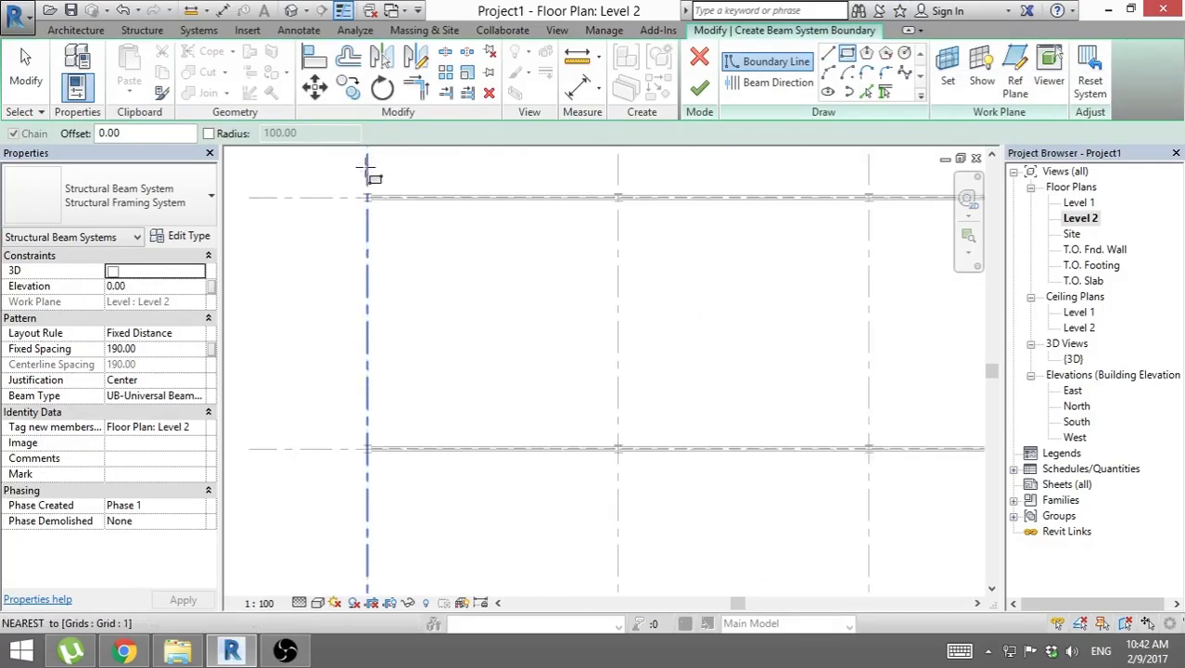
{"action": "scroll", "coordinate": [369, 177], "scroll_direction": "up", "scroll_amount": 5}
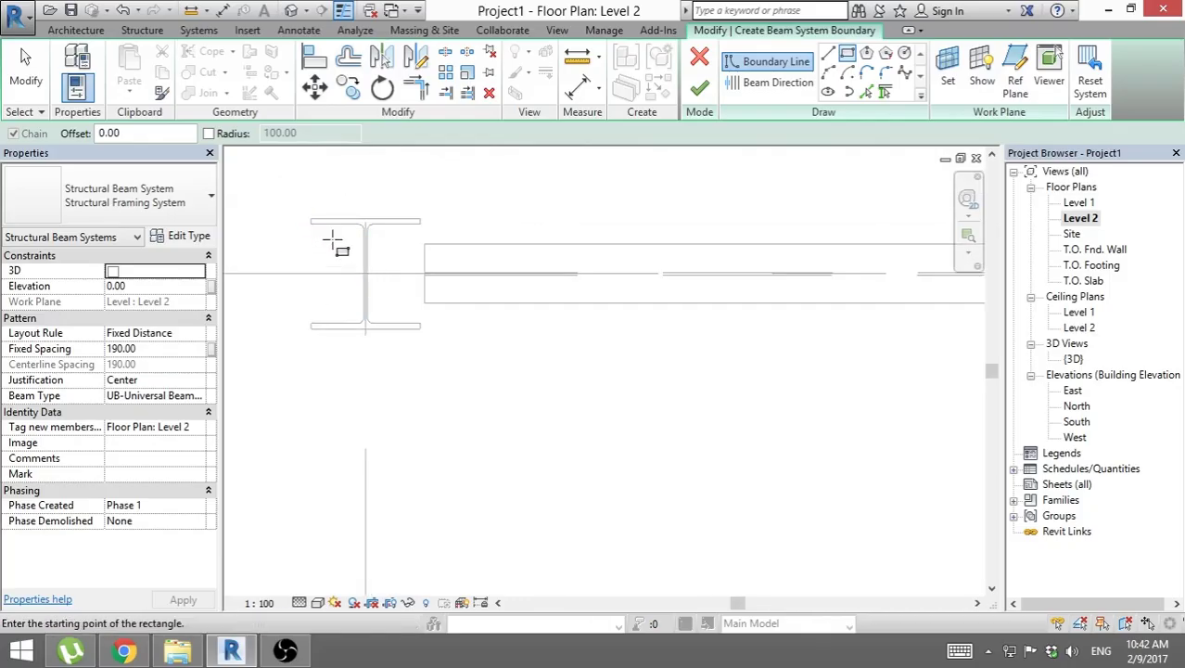
{"action": "left_click", "coordinate": [332, 239]}
{"action": "scroll", "coordinate": [332, 239], "scroll_direction": "down", "scroll_amount": 5}
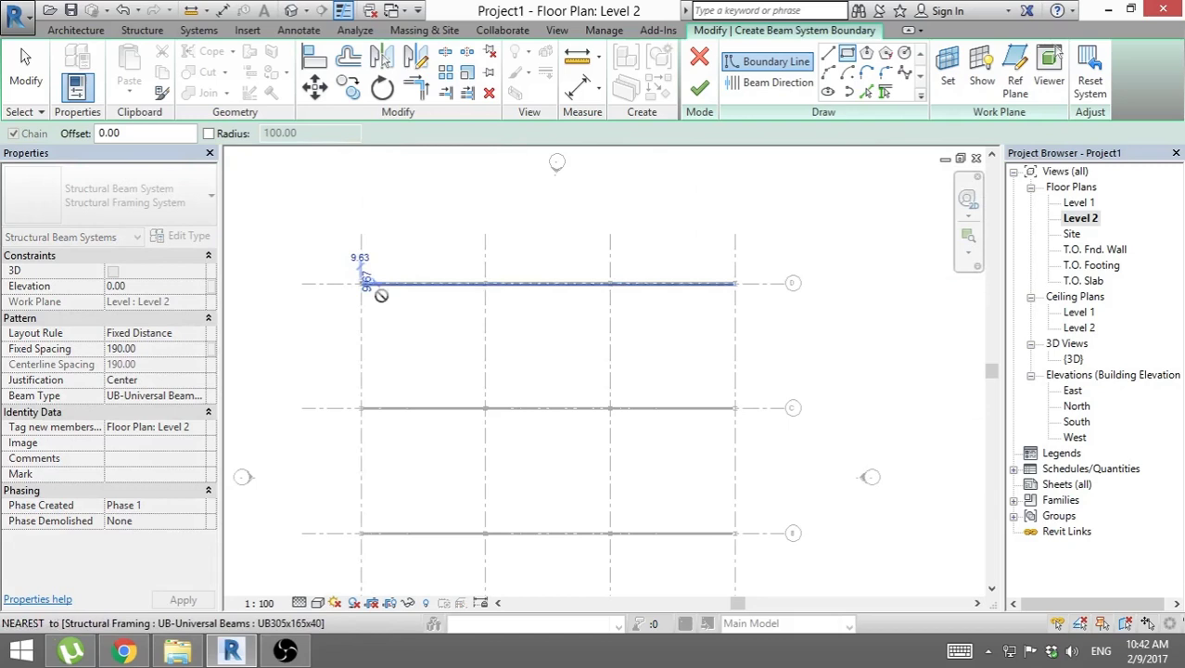
{"action": "scroll", "coordinate": [567, 473], "scroll_direction": "up", "scroll_amount": 5}
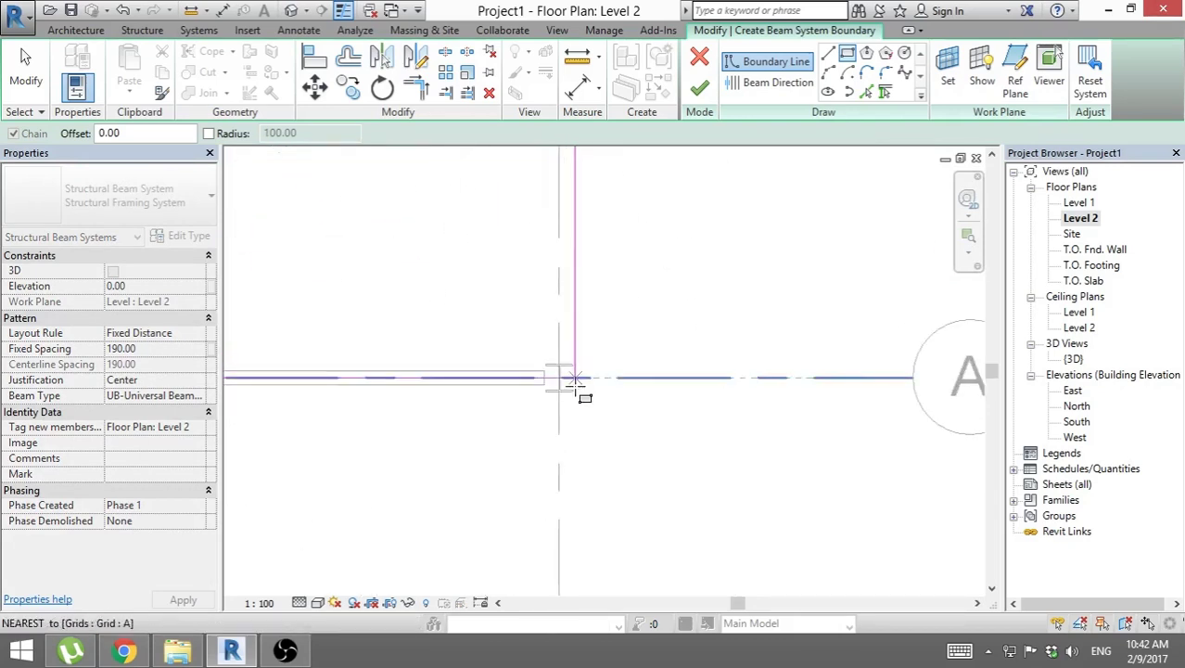
{"action": "scroll", "coordinate": [553, 359], "scroll_direction": "up", "scroll_amount": 3}
{"action": "left_click", "coordinate": [557, 376]}
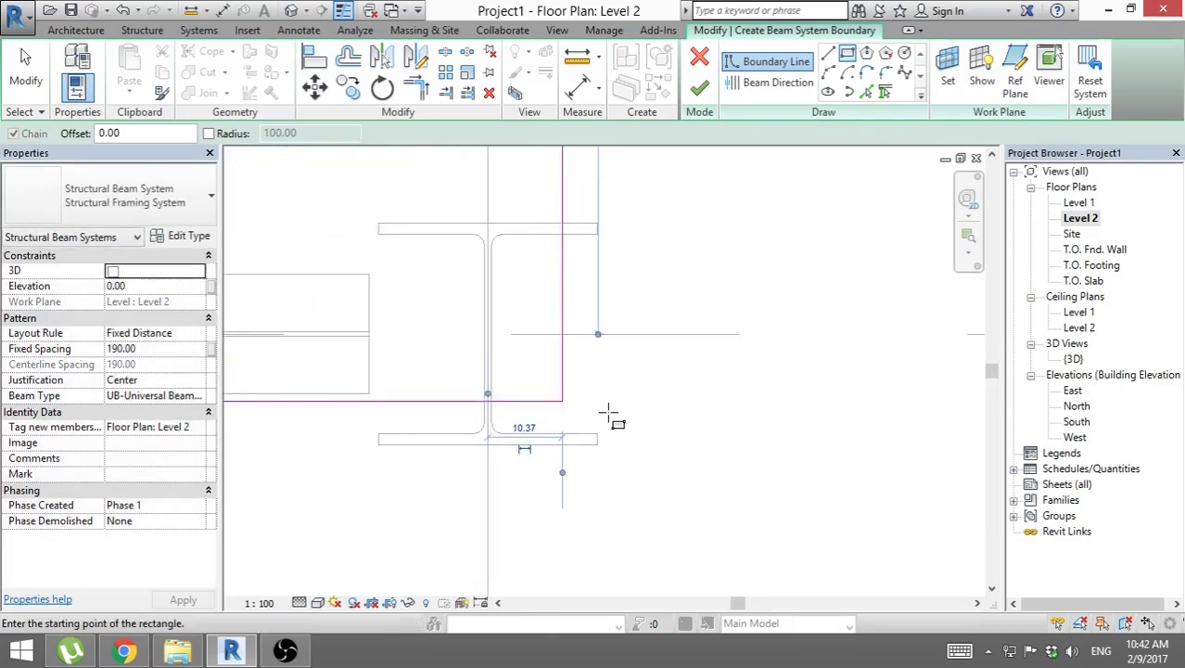
Step: Align the side and bottom boundary edges to the neighbouring column flange faces
{"action": "key", "text": "Escape"}
{"action": "key", "text": "Escape"}
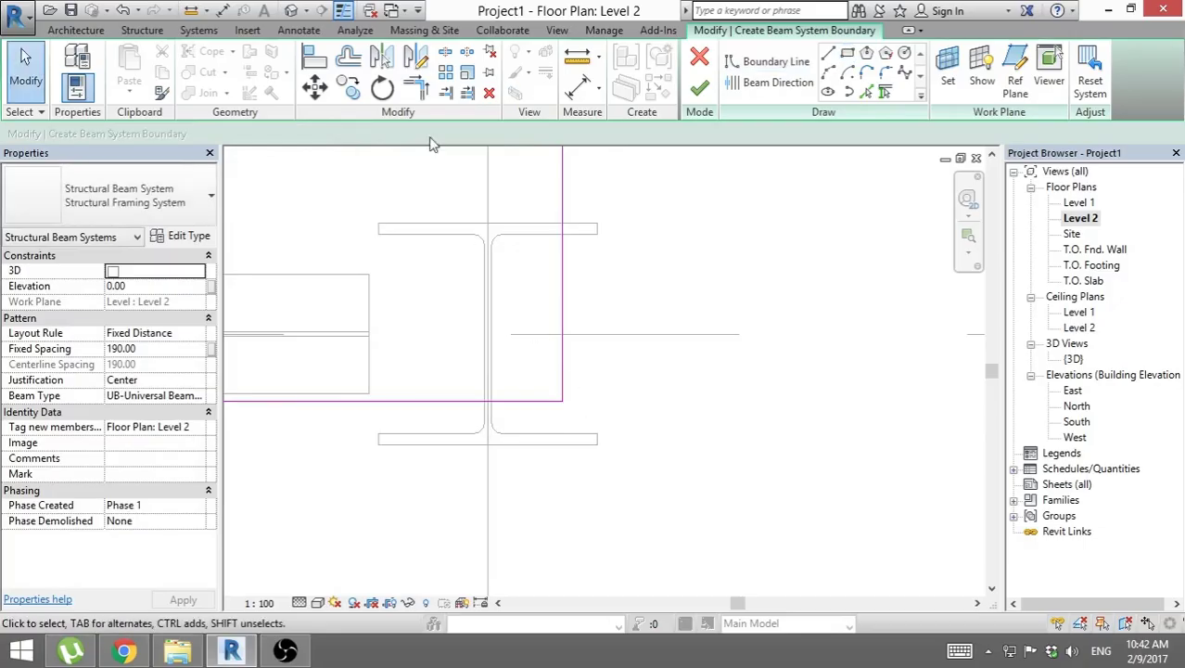
{"action": "left_click", "coordinate": [314, 59]}
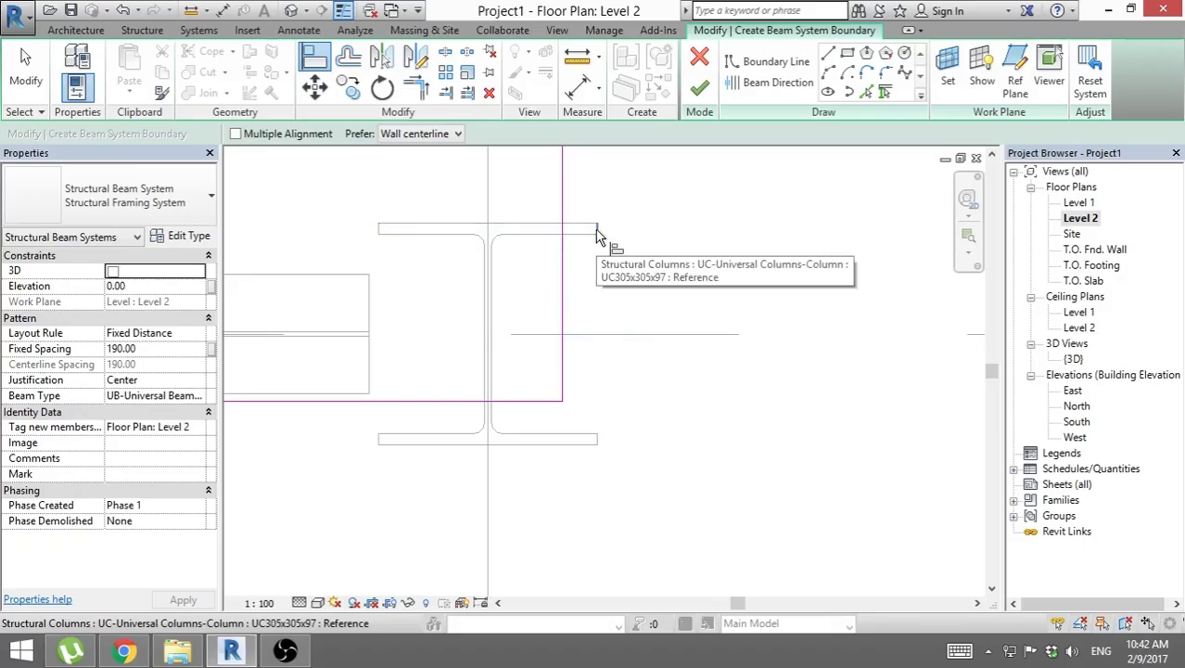
{"action": "left_click", "coordinate": [597, 237]}
{"action": "left_click", "coordinate": [563, 266]}
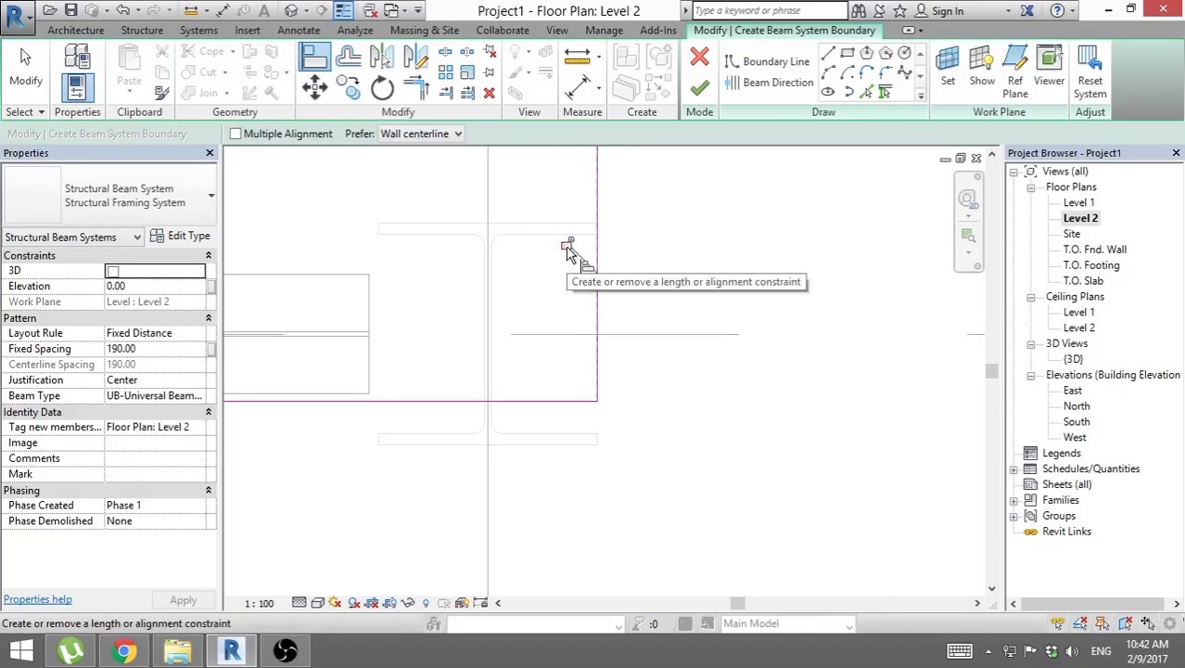
{"action": "scroll", "coordinate": [666, 271], "scroll_direction": "down", "scroll_amount": 1}
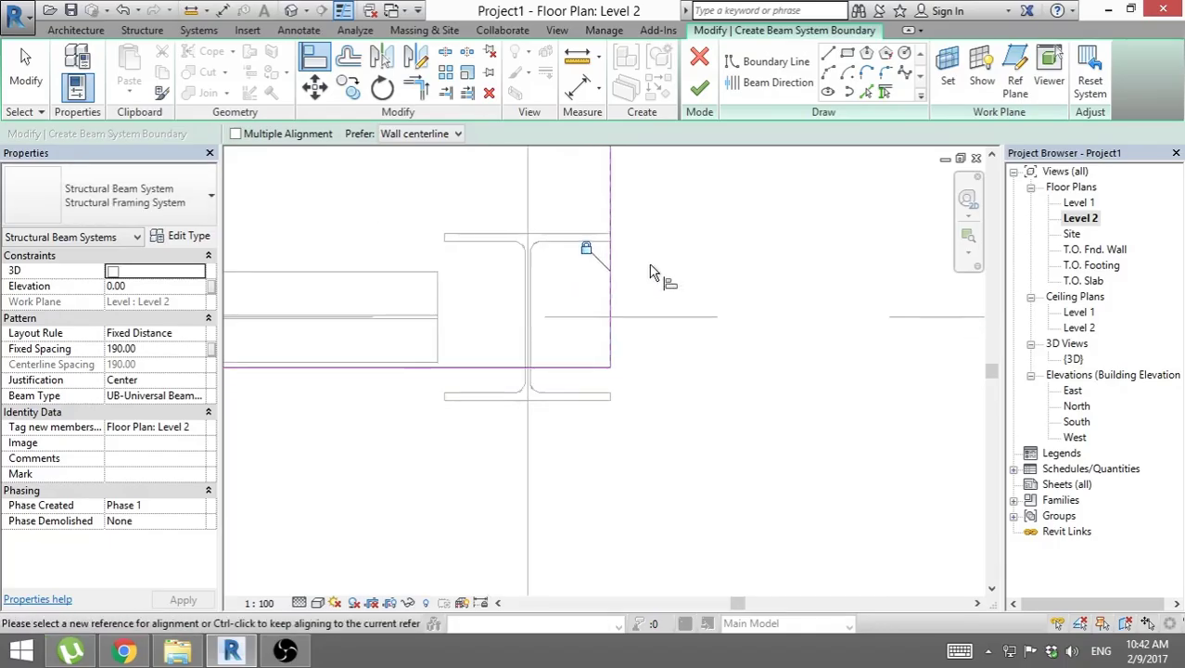
{"action": "left_click", "coordinate": [488, 398]}
{"action": "left_click", "coordinate": [486, 367]}
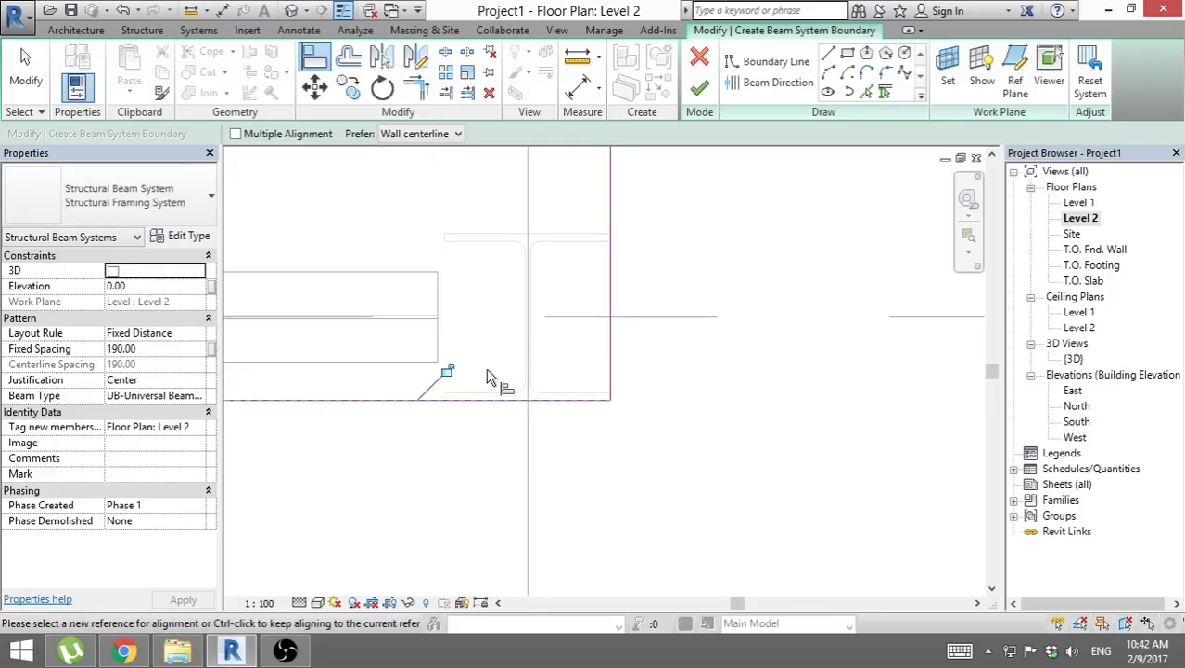
Step: Align the left and top boundary edges to the corner column flanges
{"action": "scroll", "coordinate": [587, 453], "scroll_direction": "down", "scroll_amount": 5}
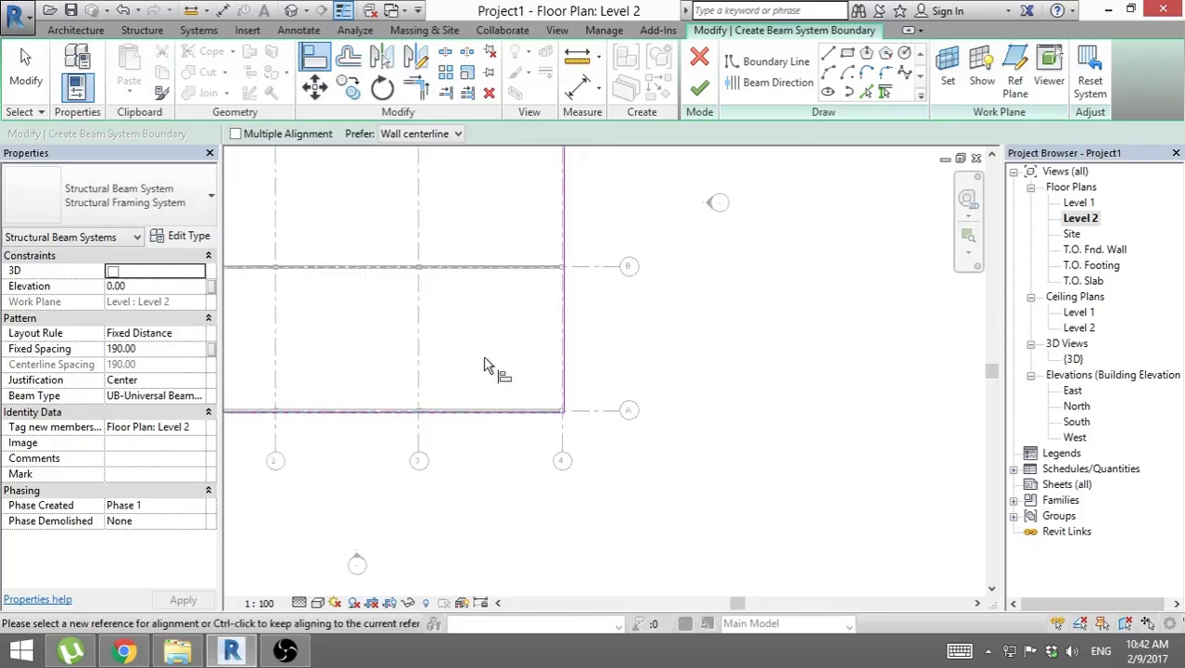
{"action": "scroll", "coordinate": [379, 243], "scroll_direction": "up", "scroll_amount": 5}
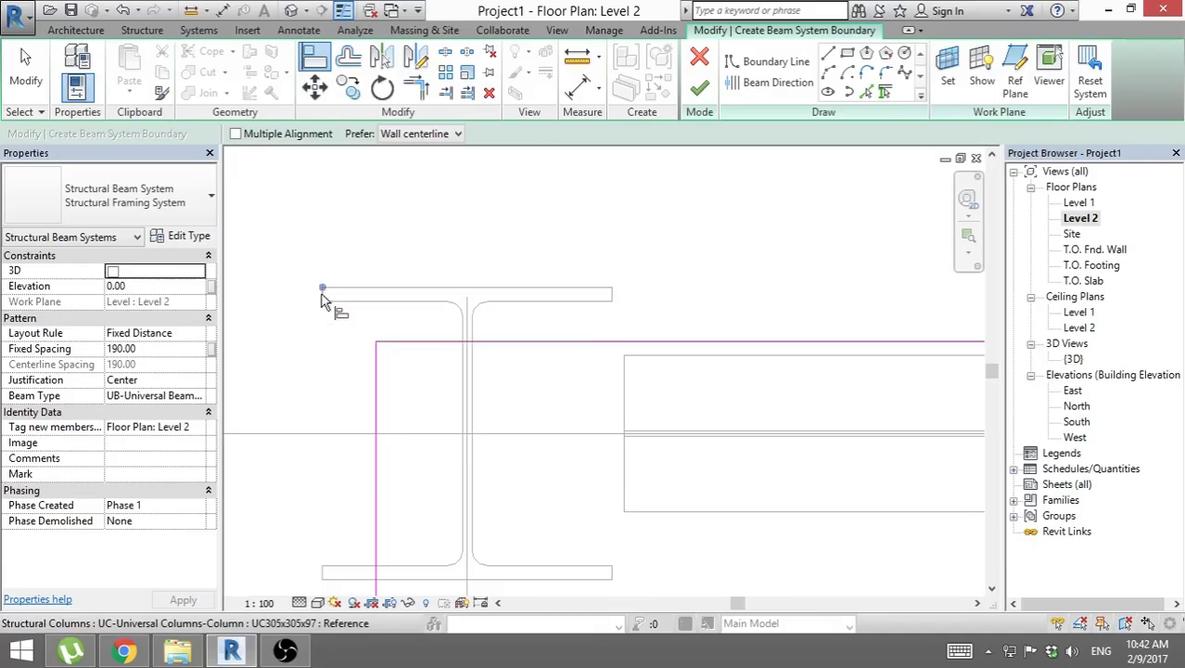
{"action": "left_click", "coordinate": [321, 294]}
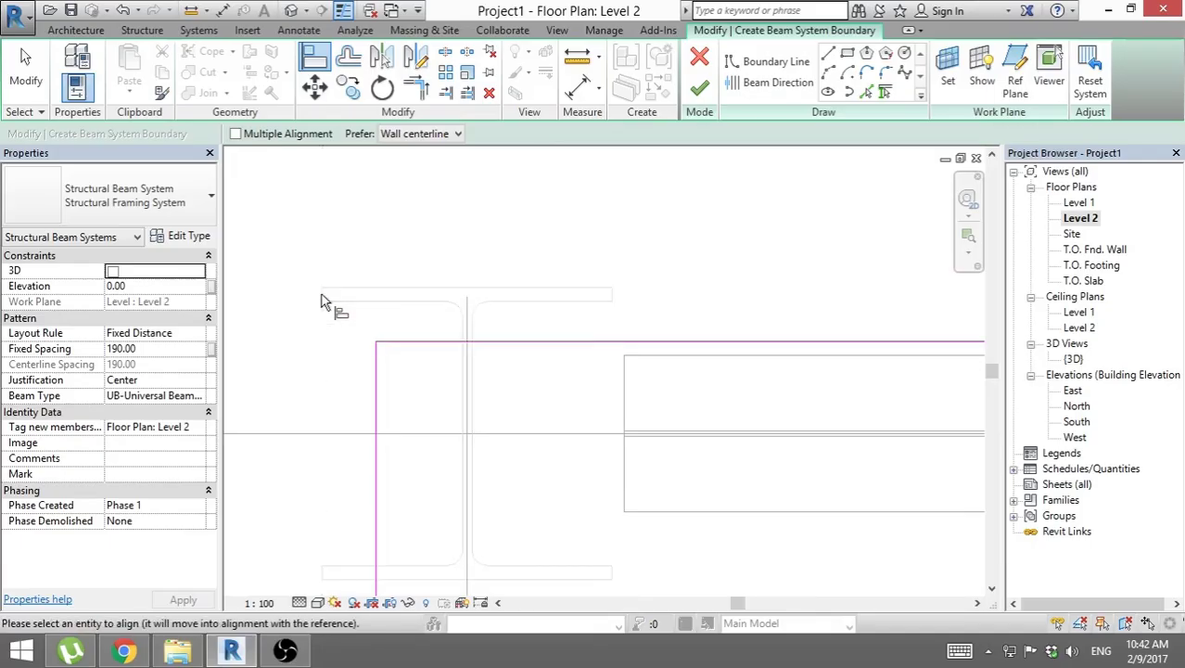
{"action": "left_click", "coordinate": [376, 419]}
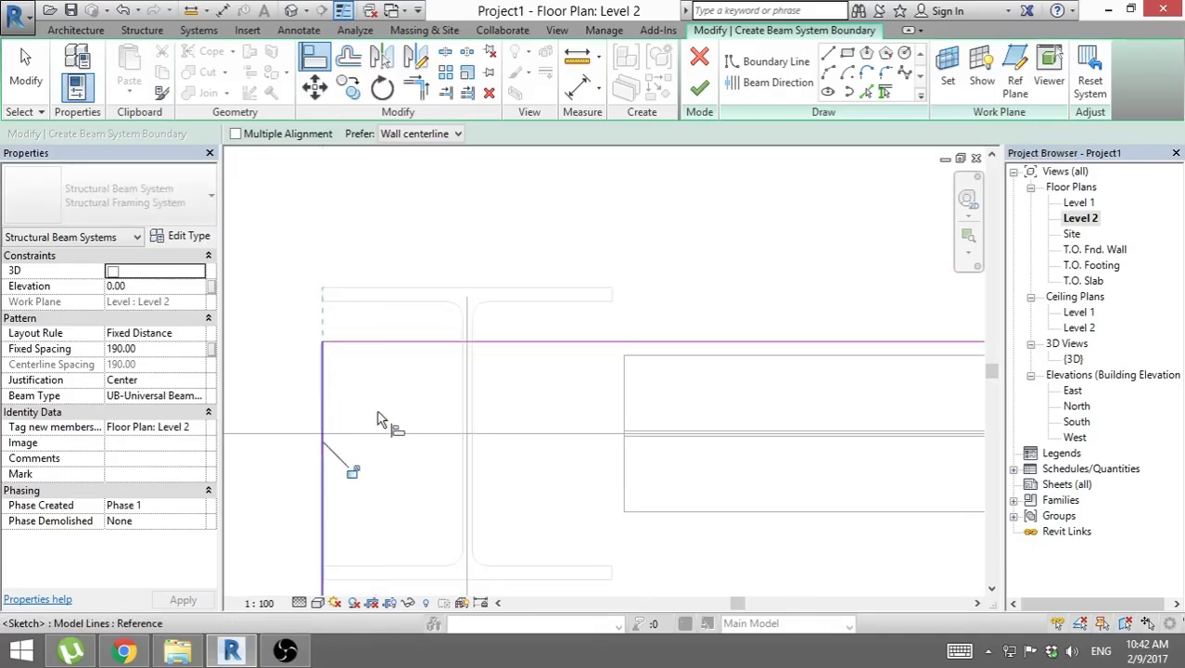
{"action": "left_click", "coordinate": [436, 290]}
{"action": "left_click", "coordinate": [416, 342]}
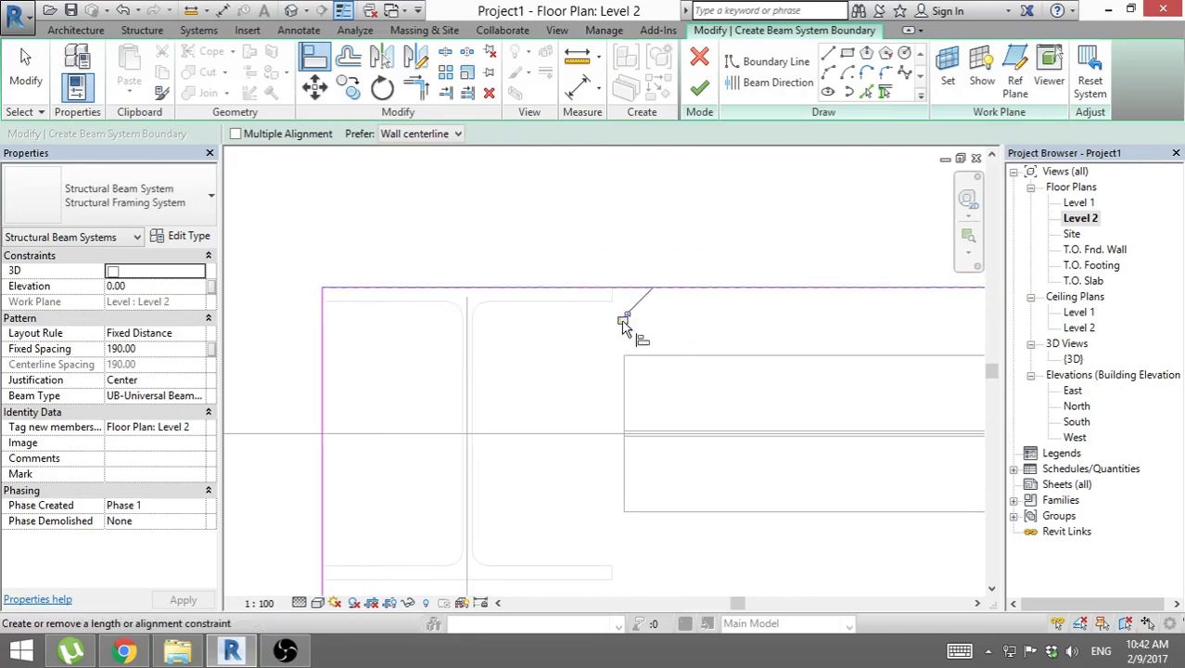
{"action": "scroll", "coordinate": [398, 318], "scroll_direction": "up", "scroll_amount": 5}
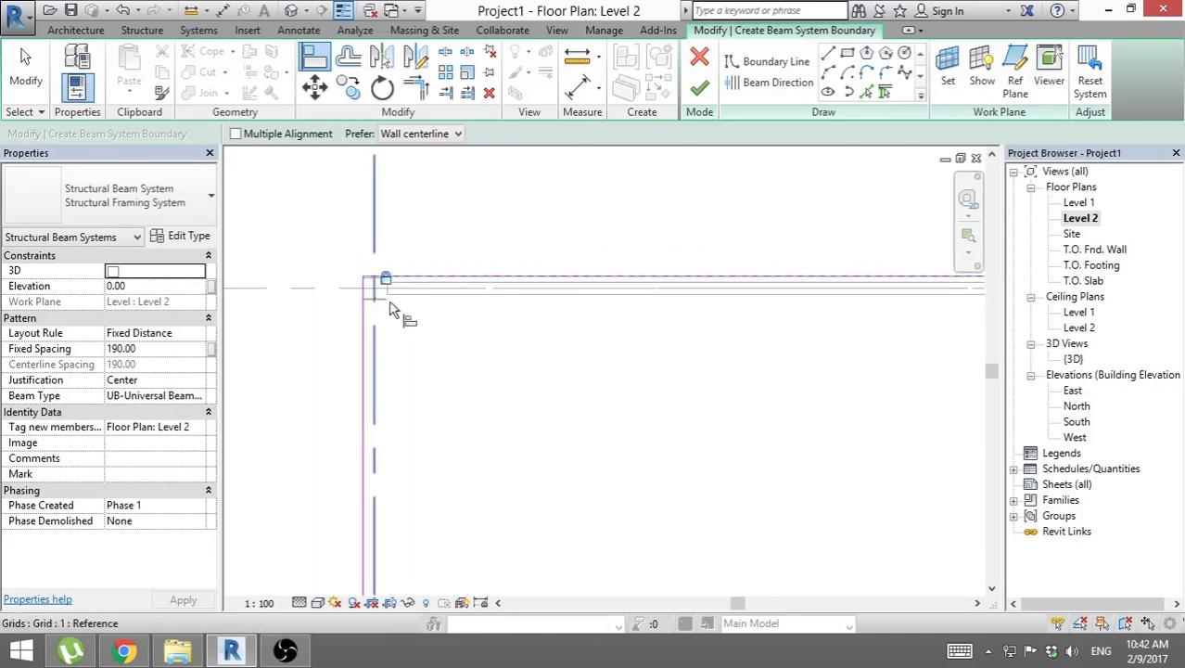
{"action": "scroll", "coordinate": [397, 278], "scroll_direction": "down", "scroll_amount": 4}
{"action": "middle_click_drag", "start_coordinate": [435, 290], "coordinate": [517, 353]}
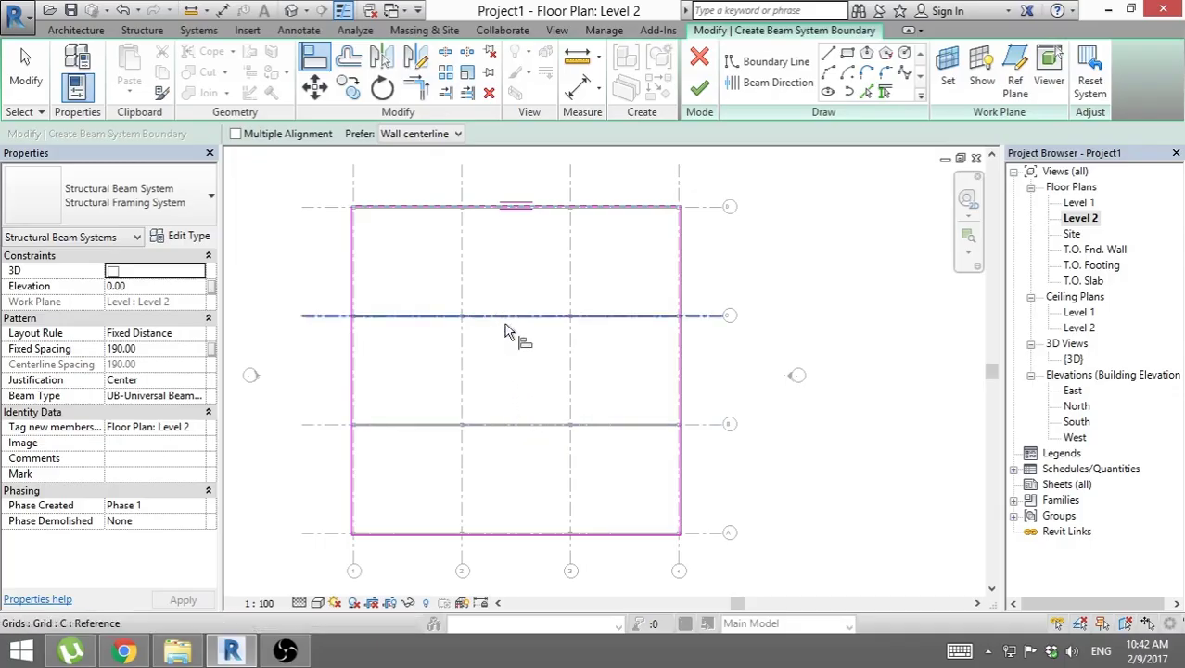
Step: Draw a vertical beam direction line in the bay and finish the beam system at 190 spacing
{"action": "left_click", "coordinate": [778, 86]}
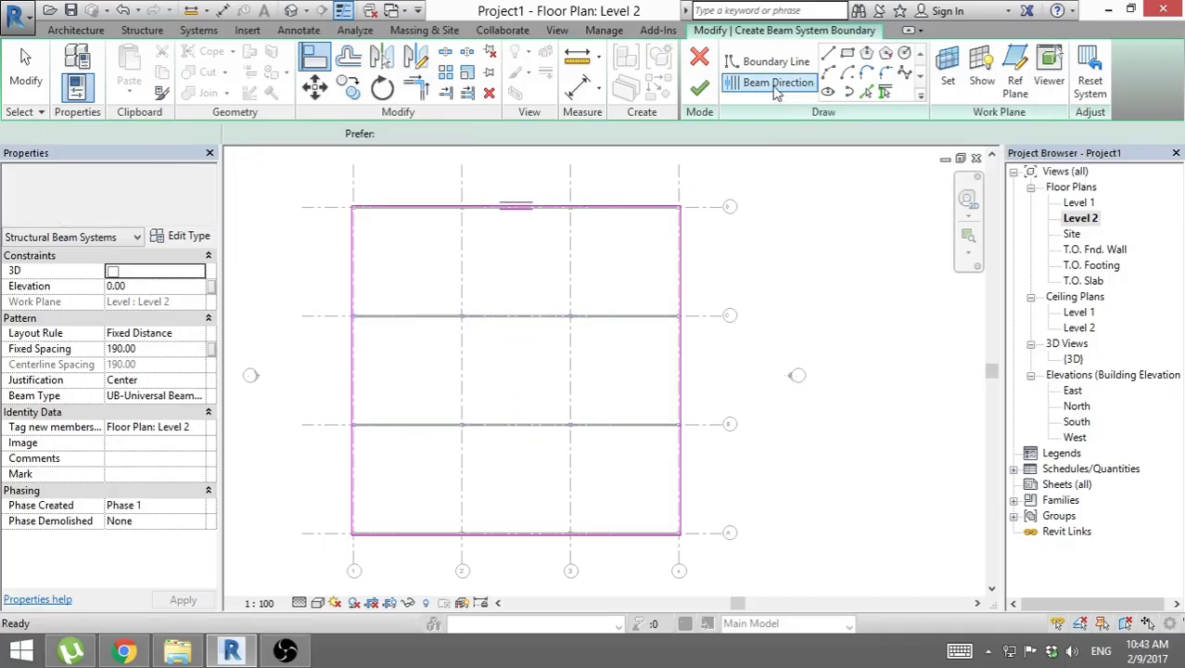
{"action": "left_click", "coordinate": [828, 54]}
{"action": "scroll", "coordinate": [508, 184], "scroll_direction": "up", "scroll_amount": 5}
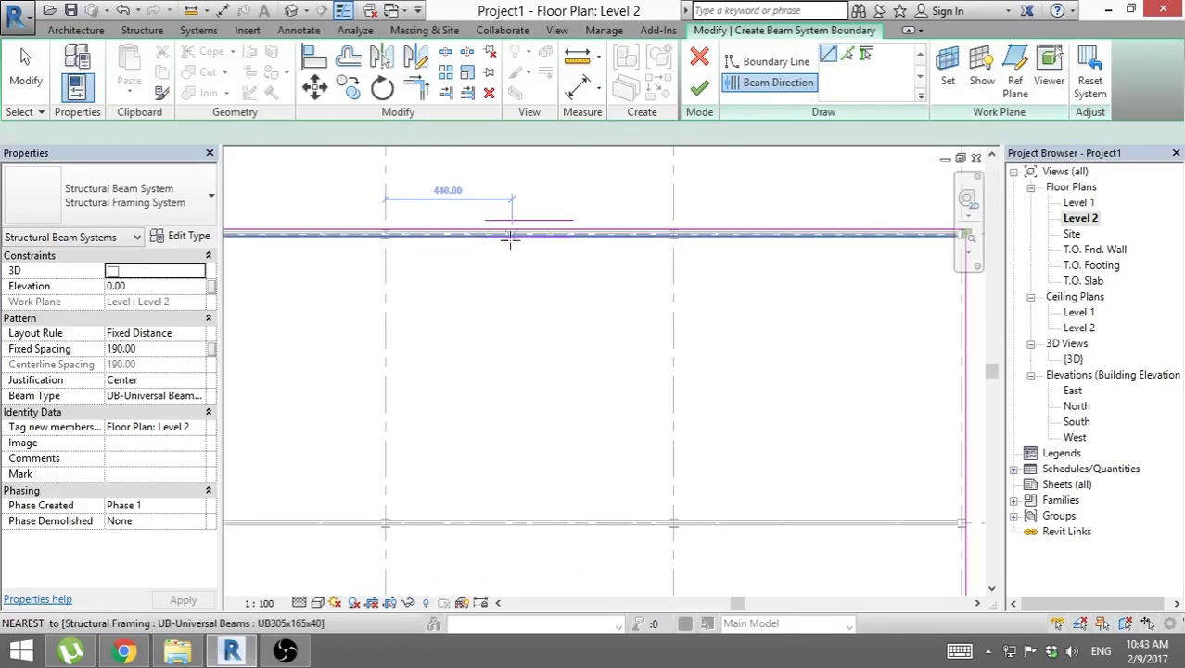
{"action": "scroll", "coordinate": [561, 220], "scroll_direction": "down", "scroll_amount": 3}
{"action": "scroll", "coordinate": [561, 220], "scroll_direction": "down", "scroll_amount": 3}
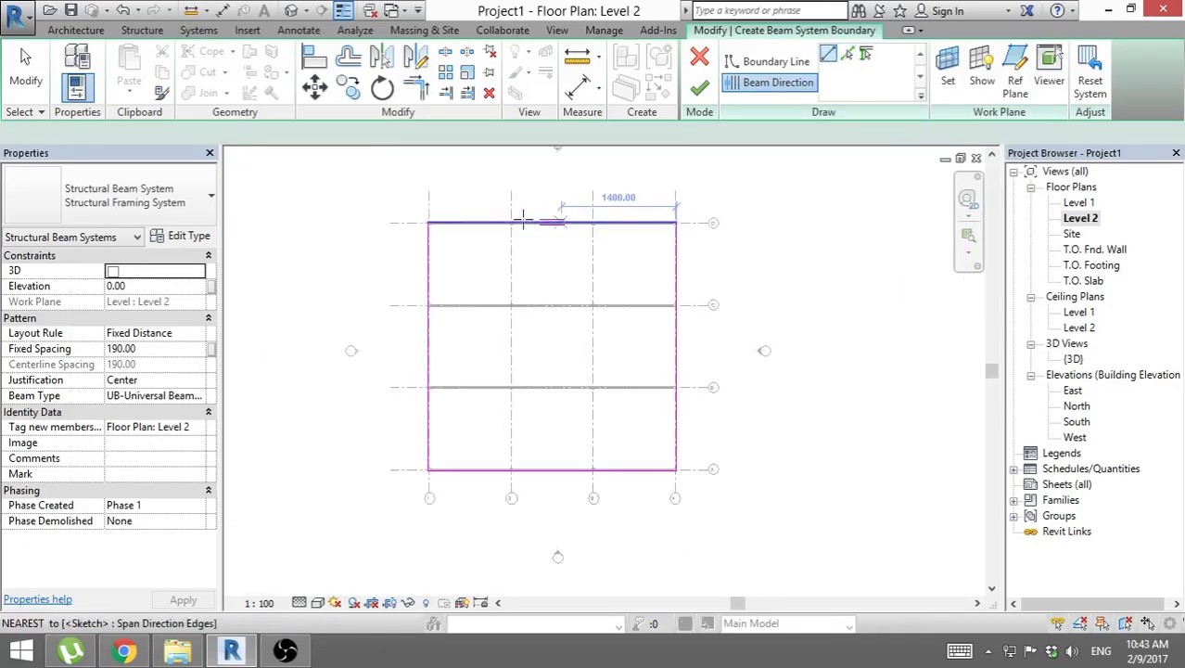
{"action": "scroll", "coordinate": [561, 394], "scroll_direction": "up", "scroll_amount": 2}
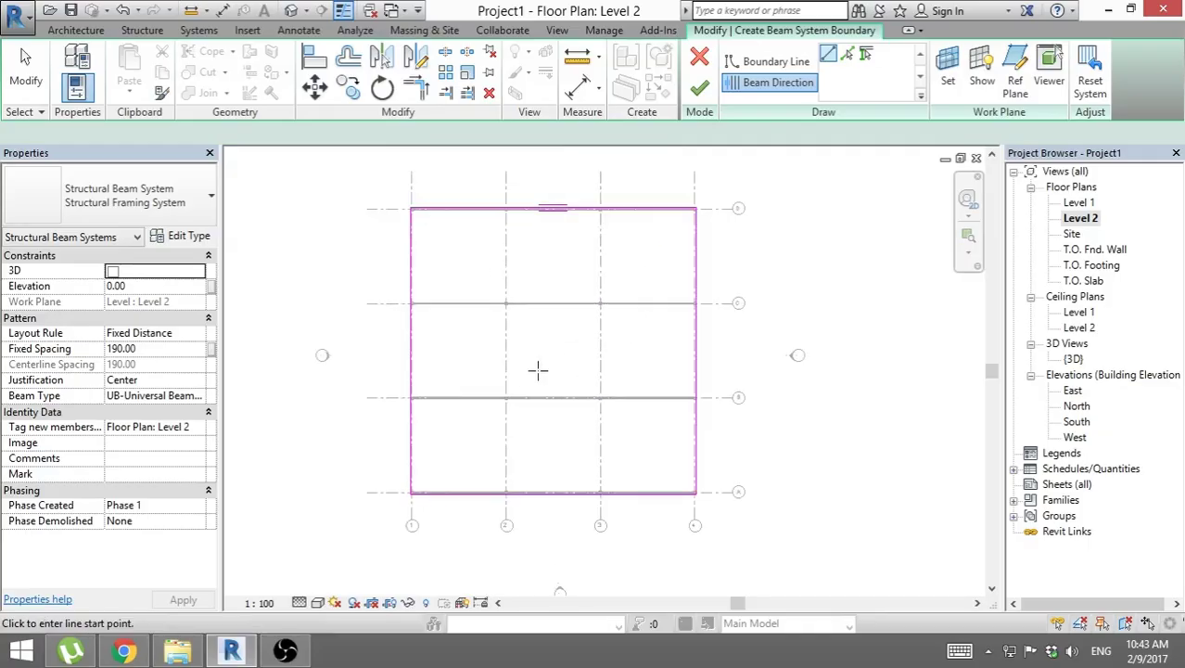
{"action": "left_click", "coordinate": [556, 436]}
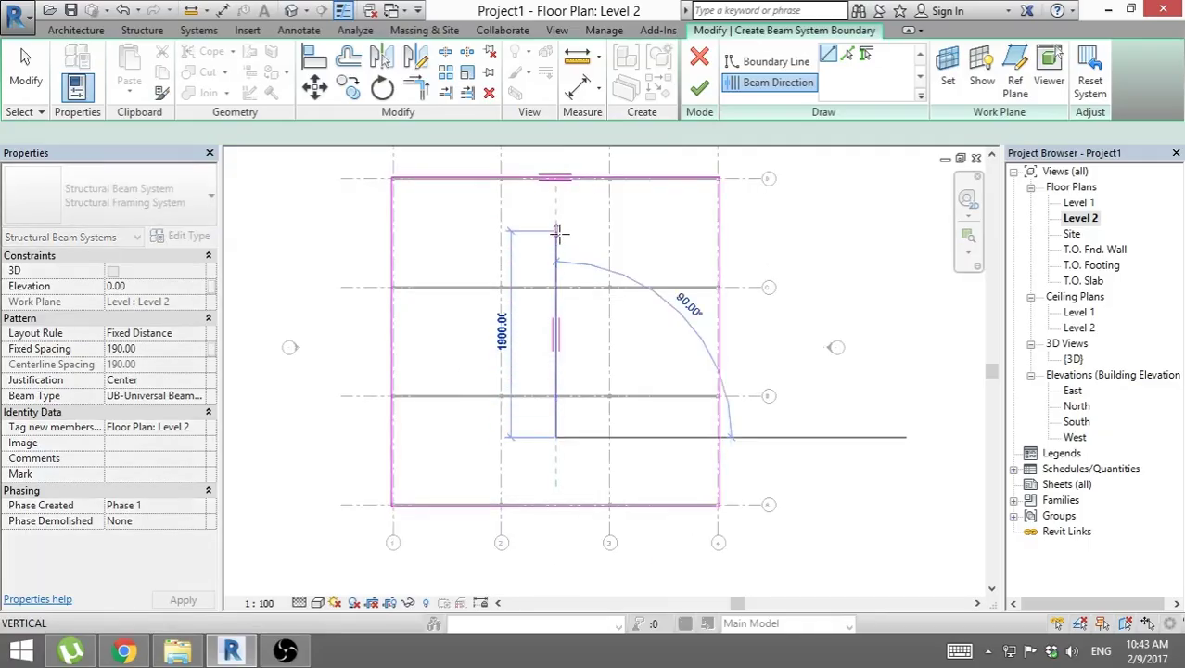
{"action": "left_click", "coordinate": [557, 231]}
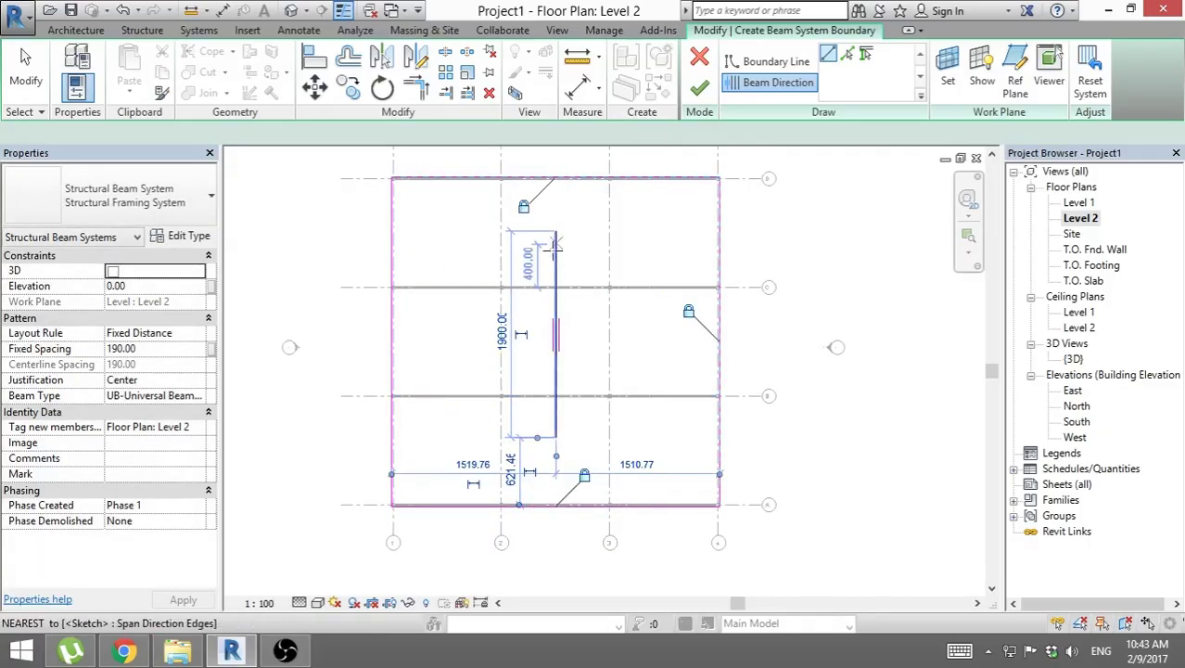
{"action": "left_click", "coordinate": [701, 90]}
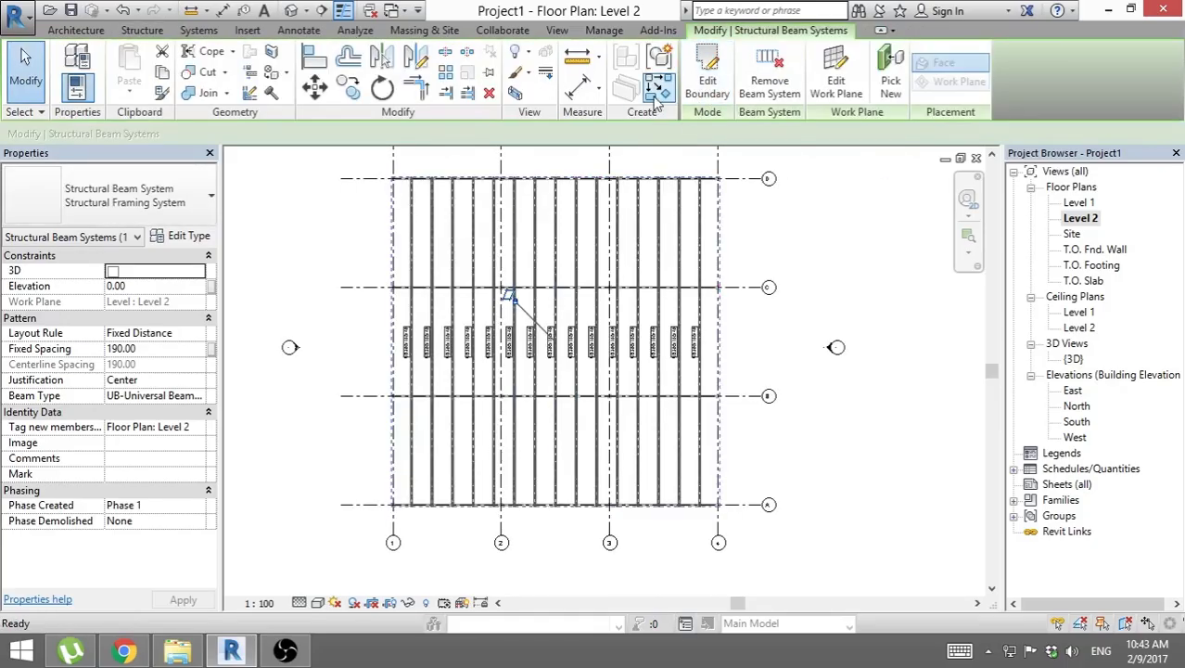
Step: Open the default {3D} view from the Project Browser's 3D Views
{"action": "scroll", "coordinate": [524, 436], "scroll_direction": "up", "scroll_amount": 4}
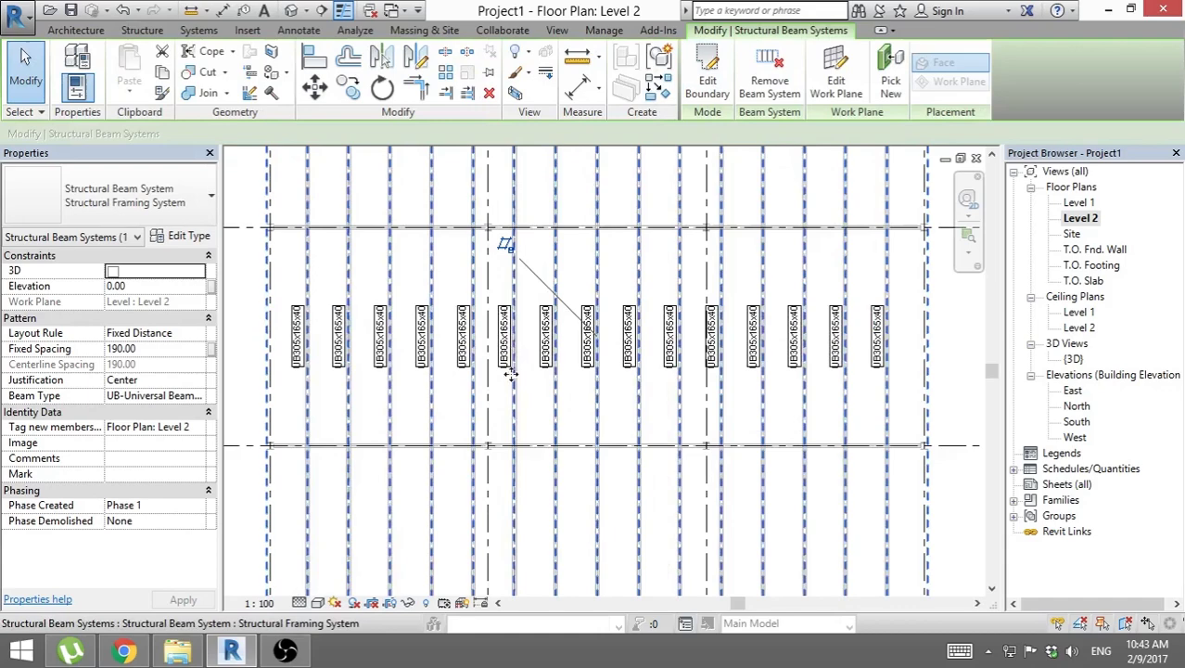
{"action": "scroll", "coordinate": [527, 436], "scroll_direction": "down", "scroll_amount": 3}
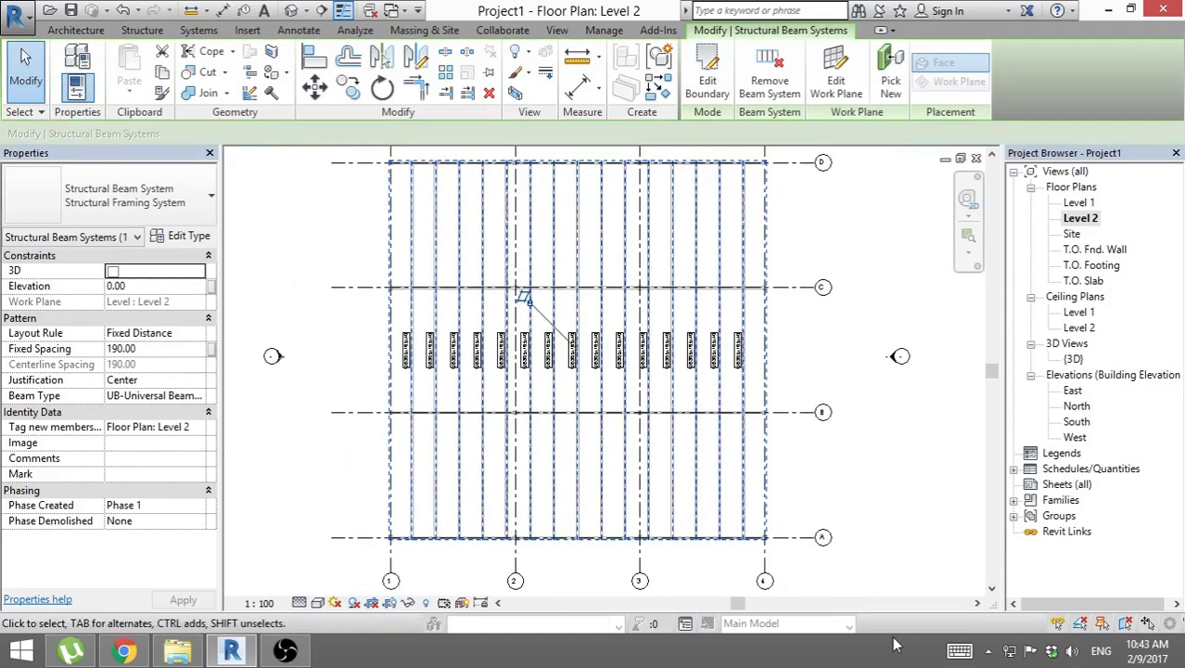
{"action": "scroll", "coordinate": [396, 337], "scroll_direction": "up", "scroll_amount": 3}
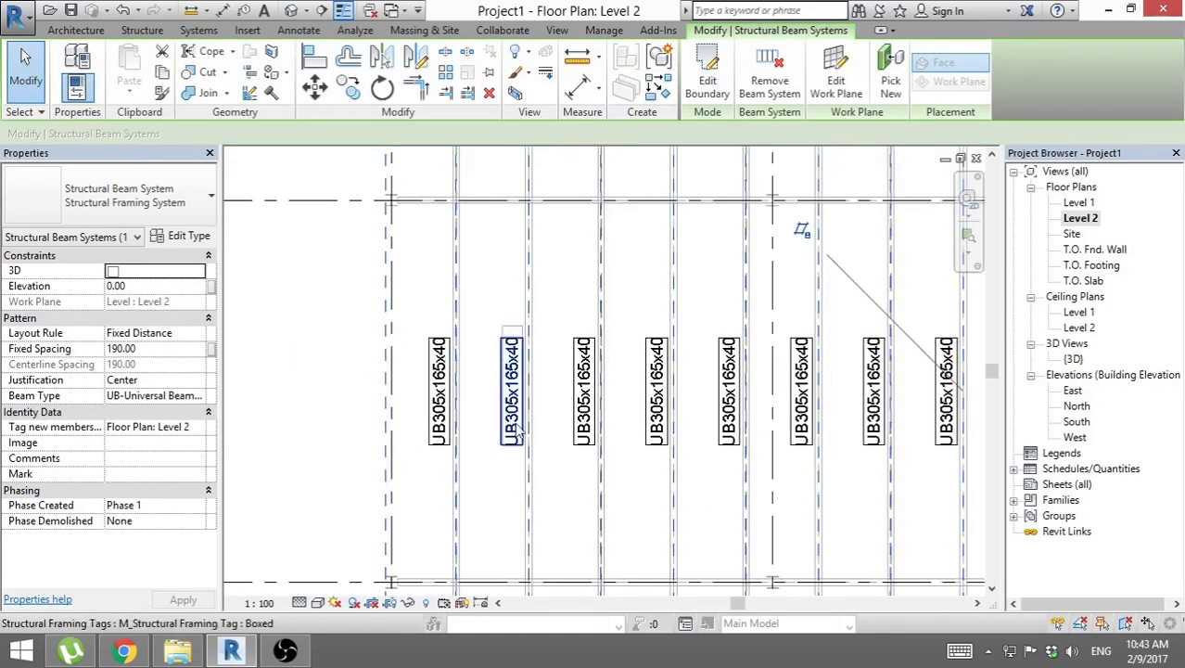
{"action": "scroll", "coordinate": [370, 283], "scroll_direction": "down", "scroll_amount": 5}
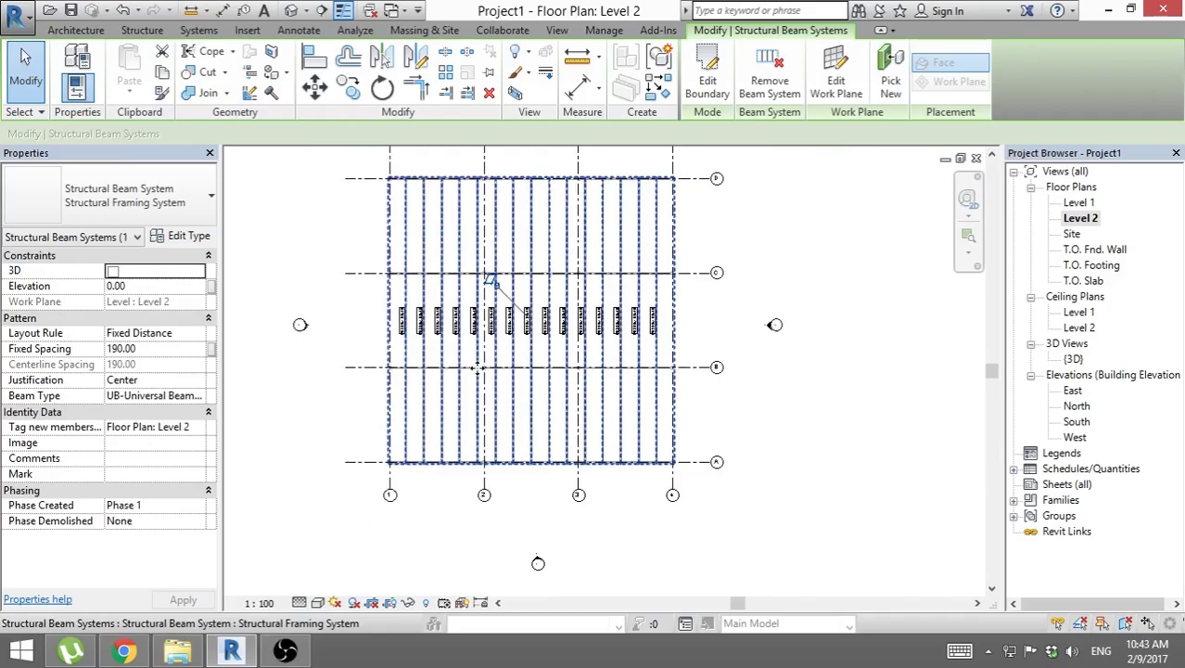
{"action": "double_click", "coordinate": [1074, 359]}
{"action": "scroll", "coordinate": [668, 390], "scroll_direction": "down", "scroll_amount": 2}
{"action": "scroll", "coordinate": [625, 293], "scroll_direction": "up", "scroll_amount": 5}
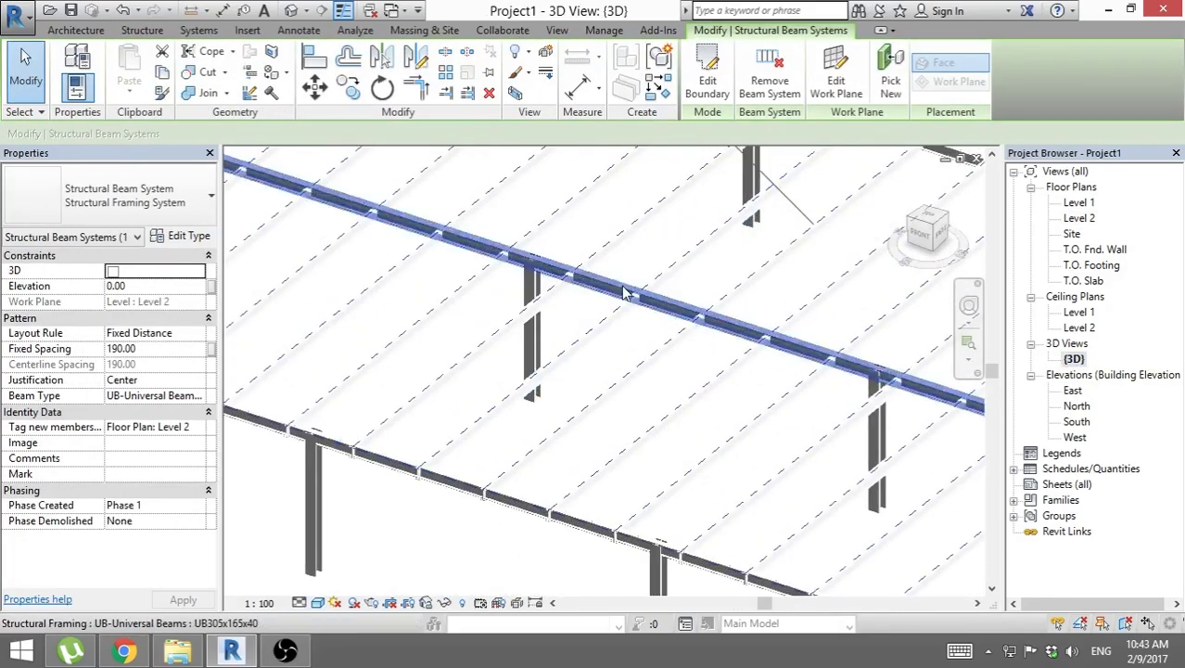
{"action": "scroll", "coordinate": [625, 293], "scroll_direction": "up", "scroll_amount": 6}
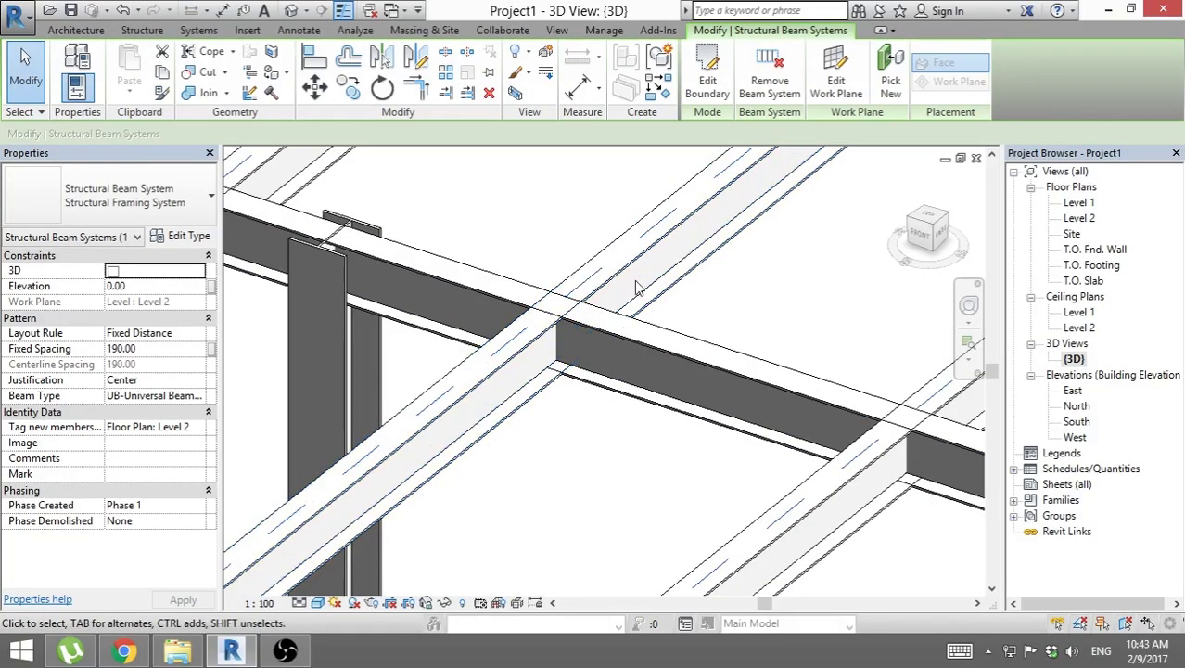
{"action": "scroll", "coordinate": [612, 292], "scroll_direction": "down", "scroll_amount": 3}
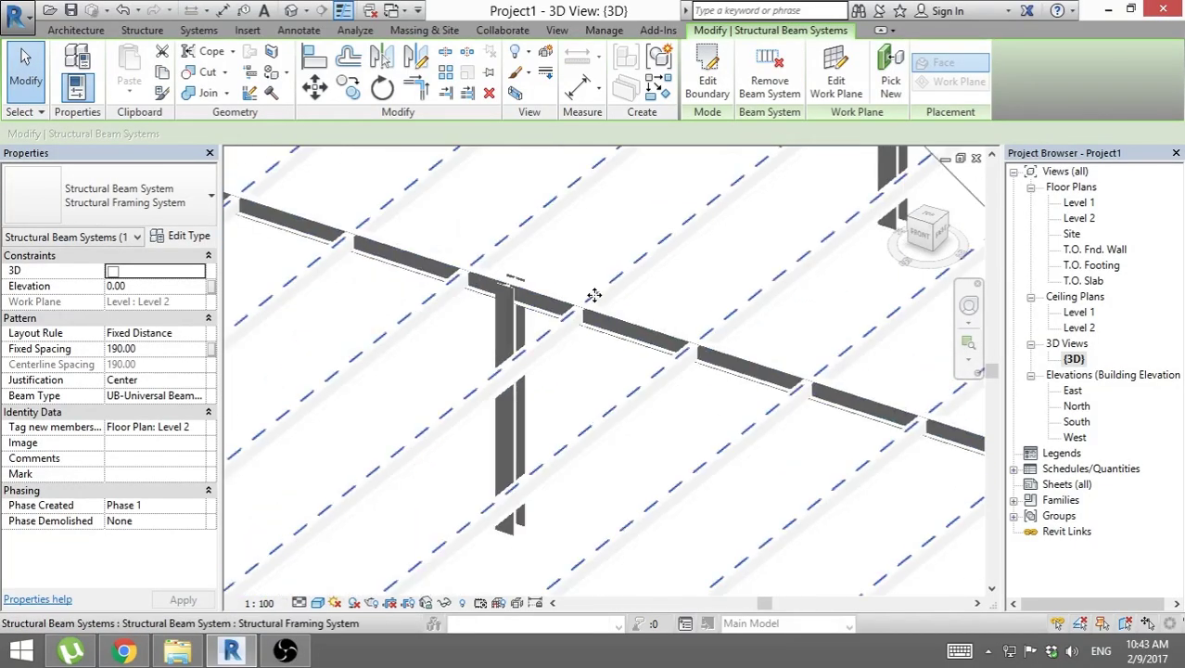
{"action": "scroll", "coordinate": [594, 295], "scroll_direction": "down", "scroll_amount": 5}
{"action": "scroll", "coordinate": [574, 410], "scroll_direction": "up", "scroll_amount": 3}
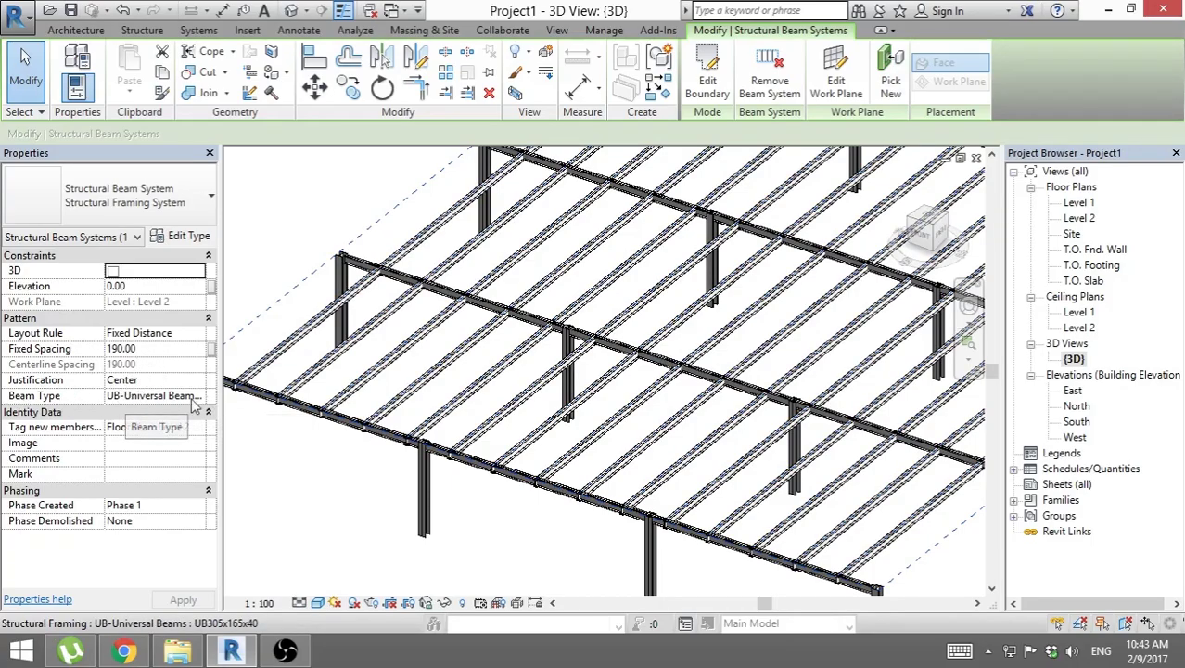
Step: Keep the UB305x165x40 beam type and begin editing the beam system's Elevation
{"action": "left_click", "coordinate": [171, 399]}
{"action": "left_click", "coordinate": [197, 396]}
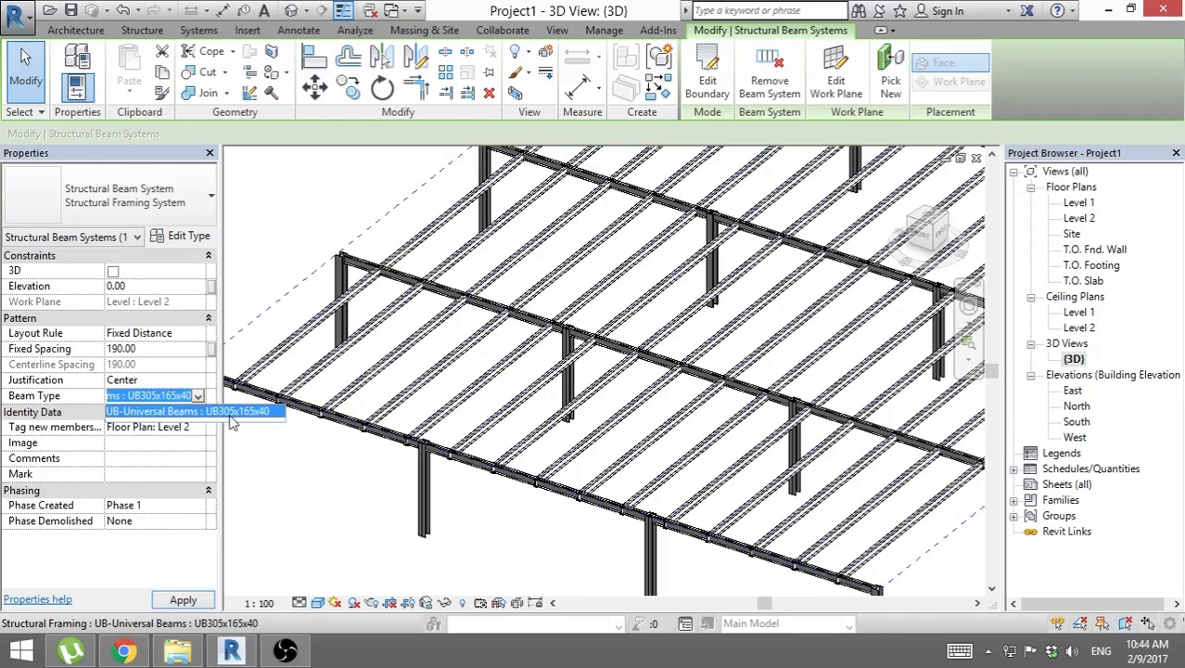
{"action": "left_click", "coordinate": [156, 288]}
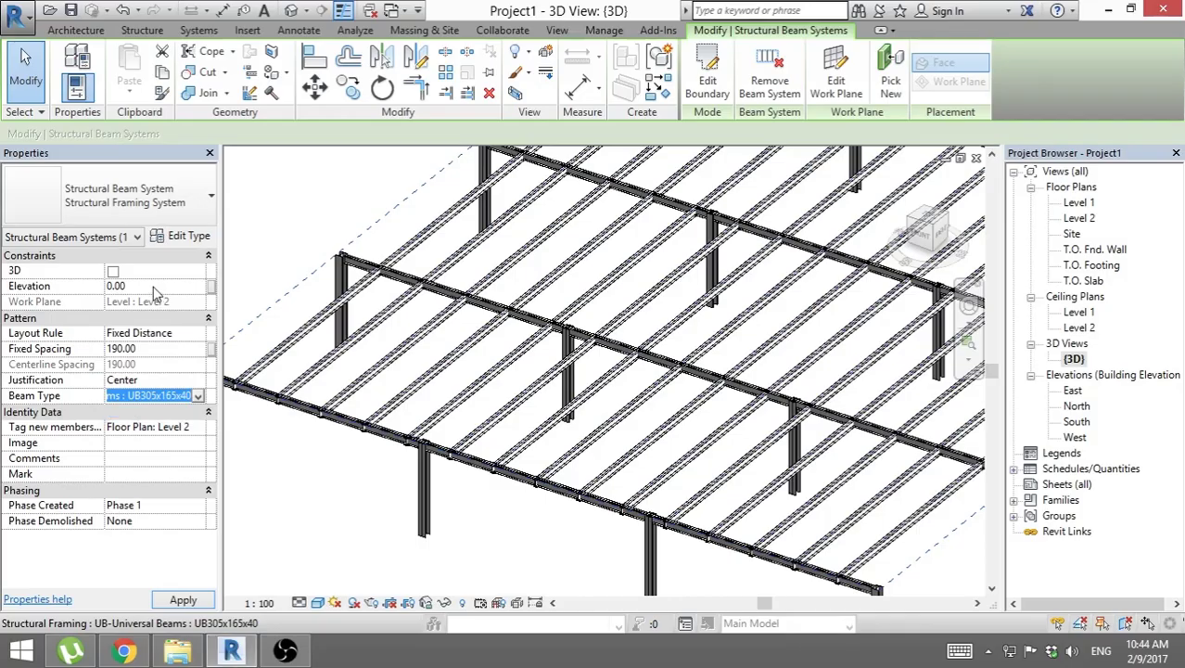
{"action": "left_click", "coordinate": [150, 286]}
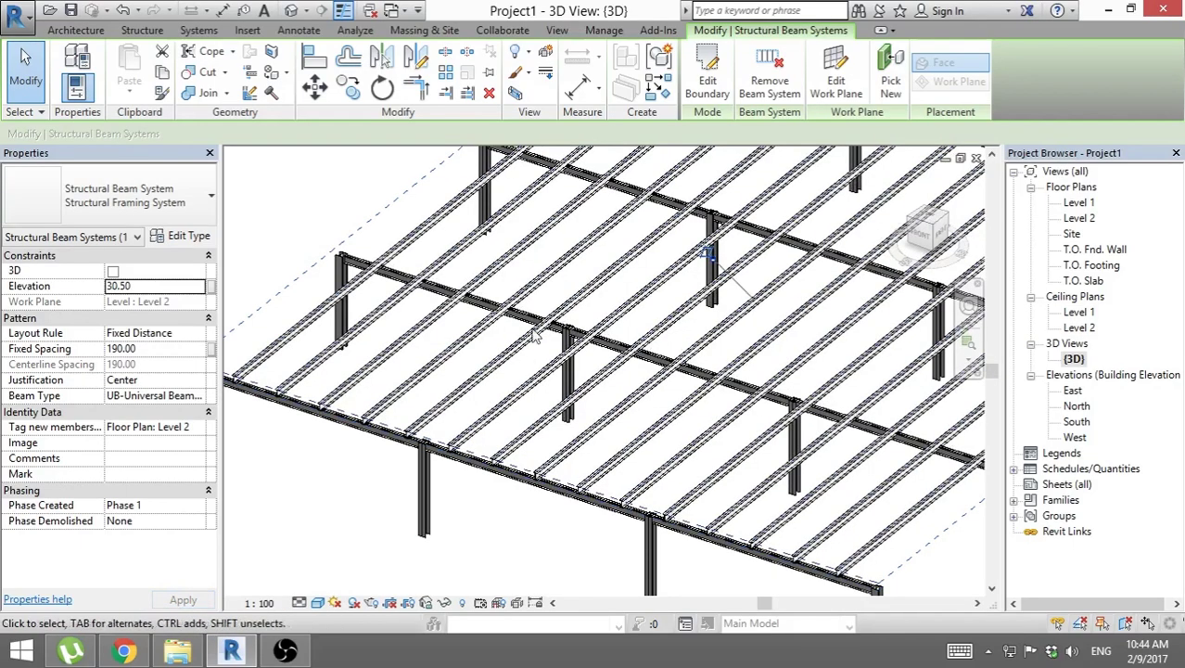
{"action": "scroll", "coordinate": [473, 331], "scroll_direction": "up", "scroll_amount": 5}
{"action": "scroll", "coordinate": [473, 331], "scroll_direction": "up", "scroll_amount": 2}
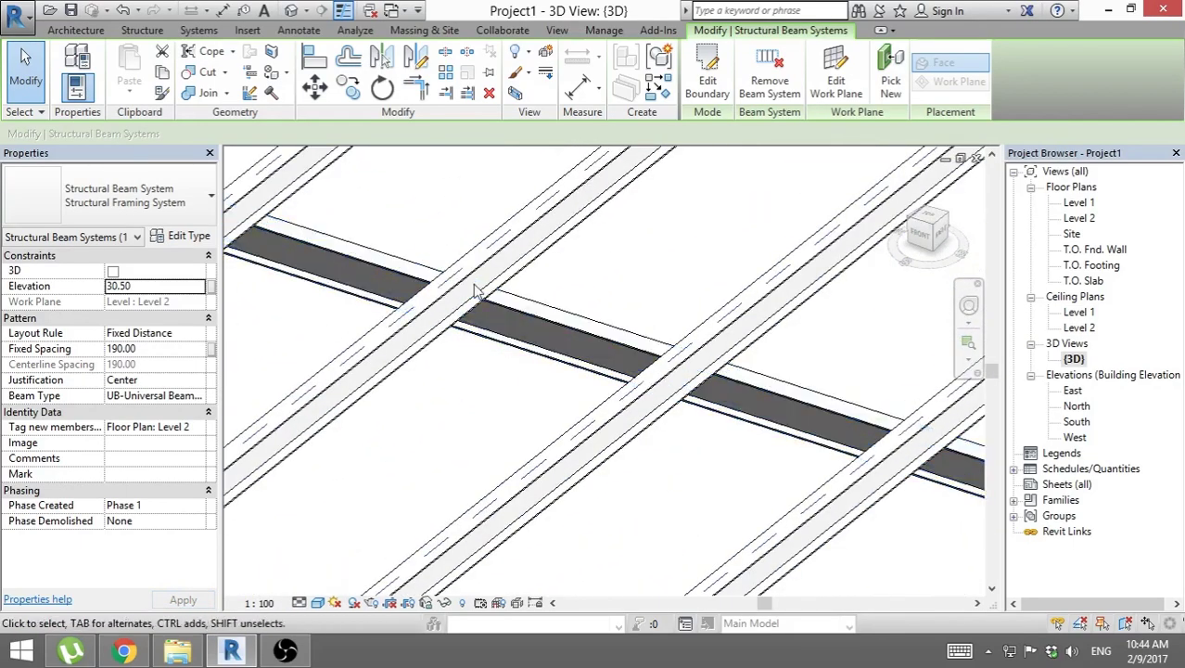
{"action": "scroll", "coordinate": [471, 320], "scroll_direction": "up", "scroll_amount": 2}
{"action": "scroll", "coordinate": [472, 315], "scroll_direction": "down", "scroll_amount": 2}
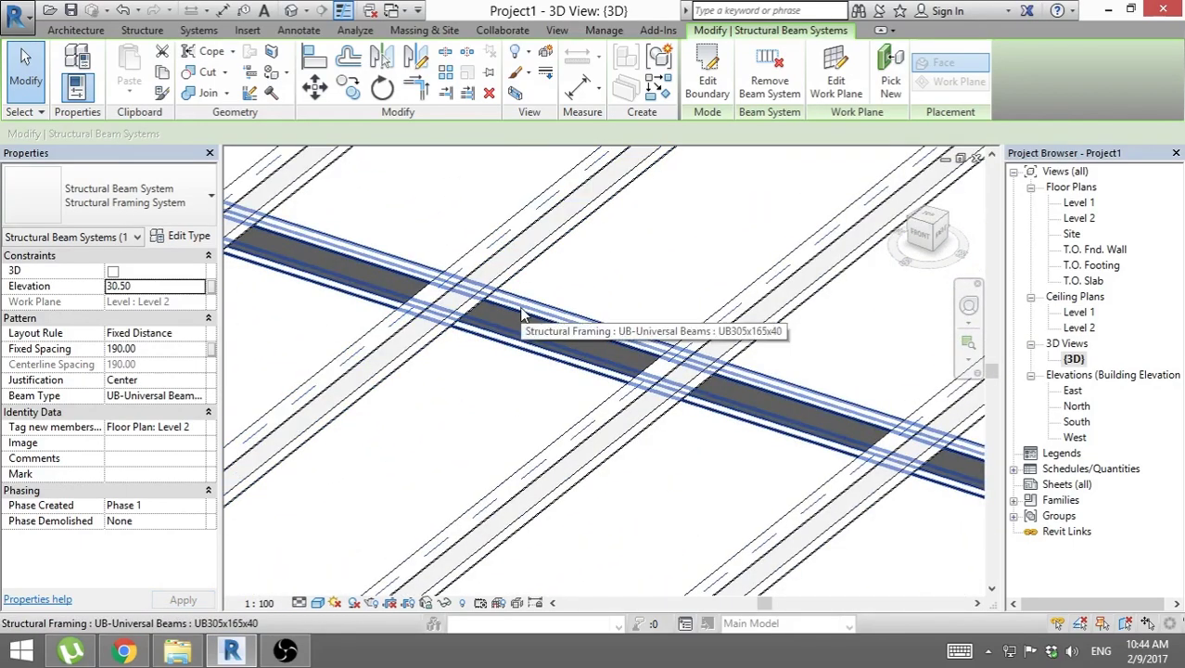
{"action": "scroll", "coordinate": [519, 362], "scroll_direction": "down", "scroll_amount": 4}
{"action": "scroll", "coordinate": [534, 380], "scroll_direction": "down", "scroll_amount": 2}
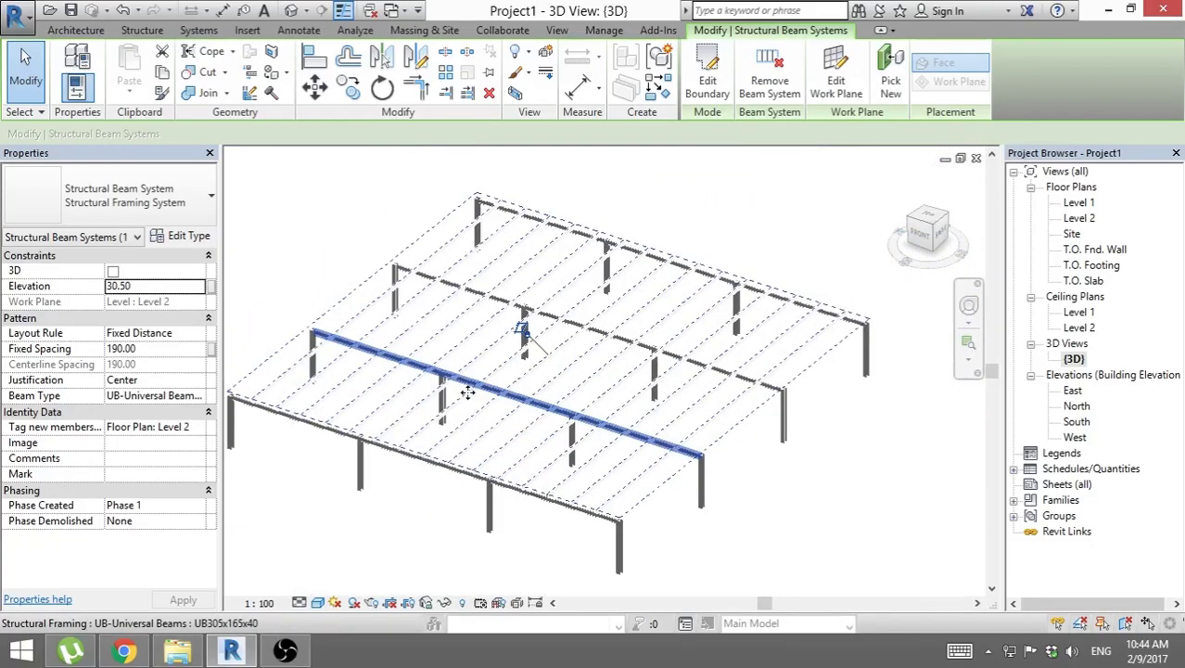
{"action": "scroll", "coordinate": [575, 451], "scroll_direction": "down", "scroll_amount": 2}
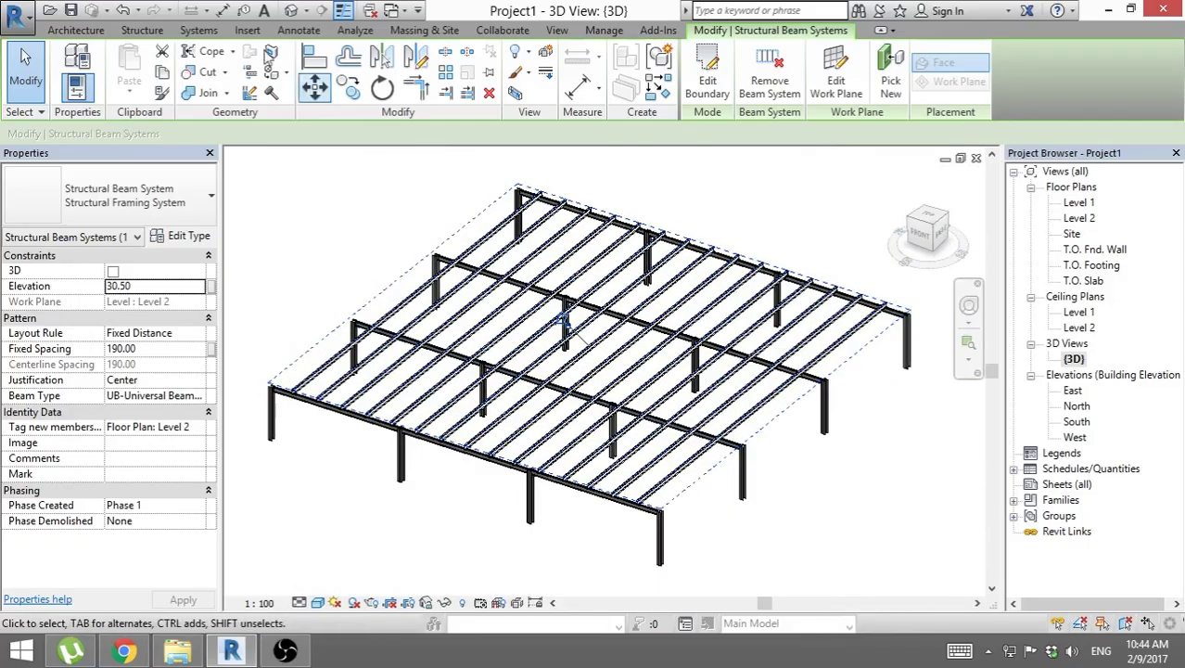
Step: In the Level 1 plan, place a camera from the lower-left grid corner to create 3D View 1
{"action": "double_click", "coordinate": [1078, 203]}
{"action": "scroll", "coordinate": [584, 383], "scroll_direction": "down", "scroll_amount": 4}
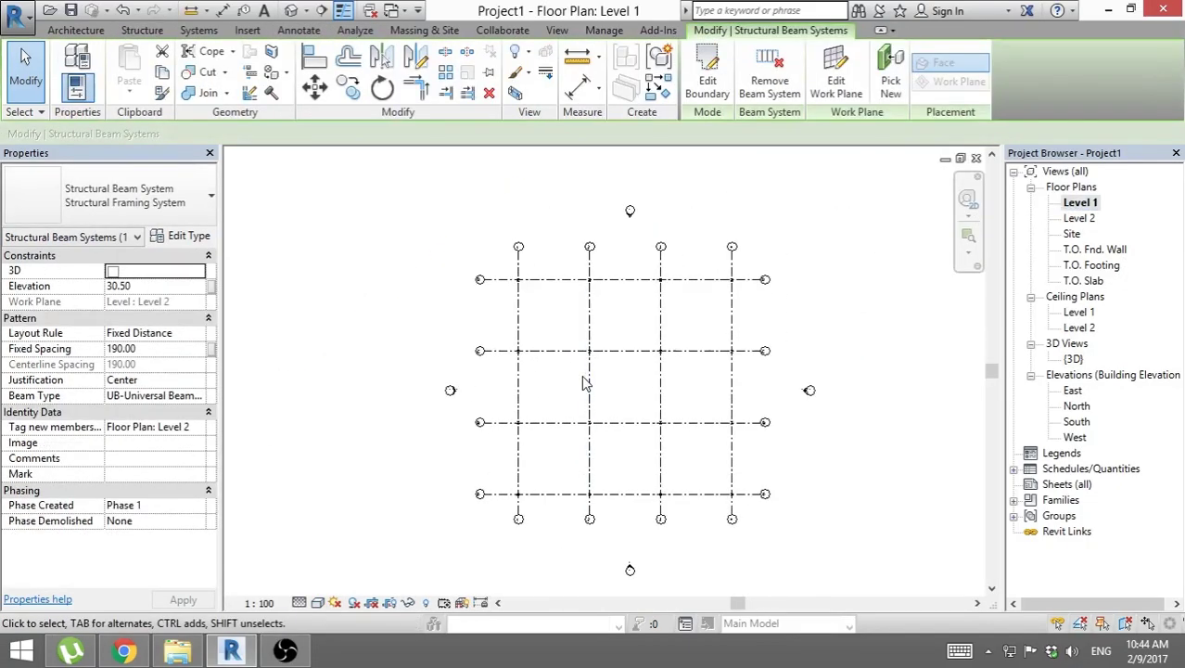
{"action": "left_click", "coordinate": [307, 11]}
{"action": "left_click", "coordinate": [319, 59]}
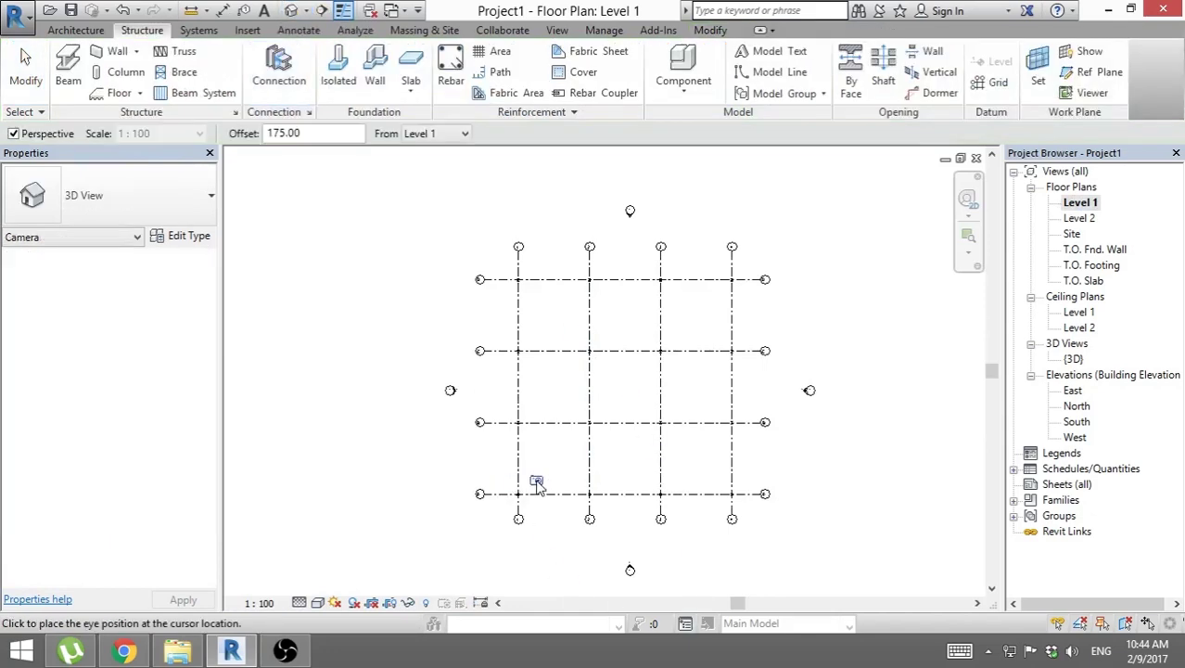
{"action": "left_click", "coordinate": [536, 482]}
{"action": "left_click", "coordinate": [758, 240]}
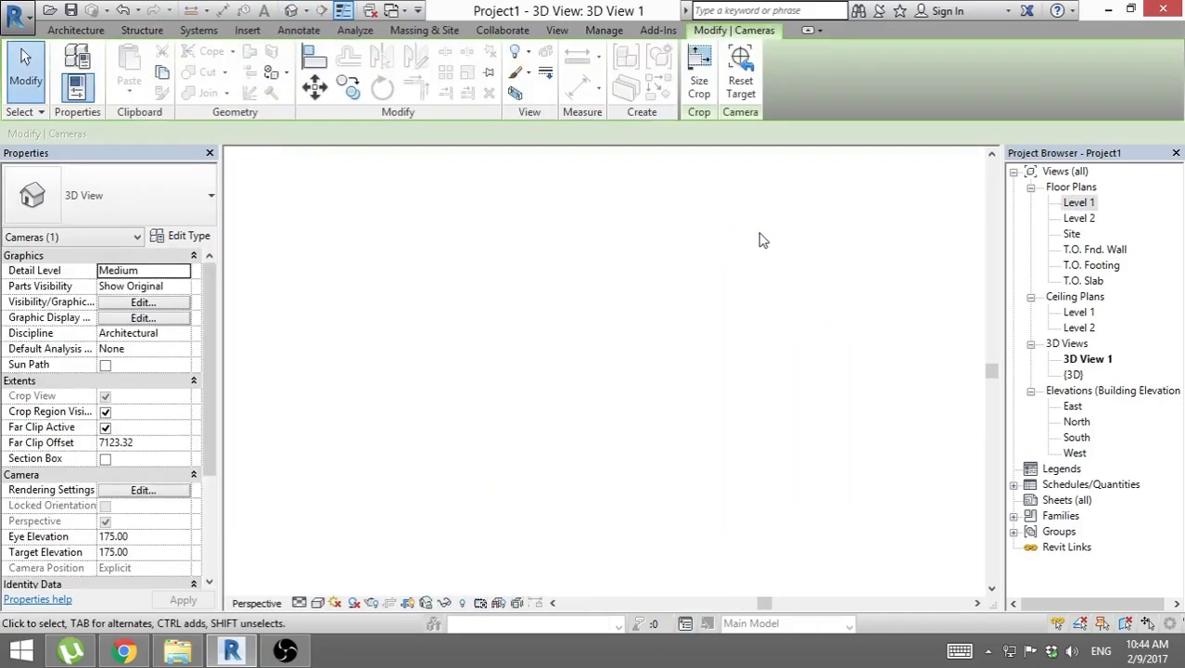
Step: Set the camera's Target Elevation to 1000 and apply it
{"action": "left_click", "coordinate": [145, 552]}
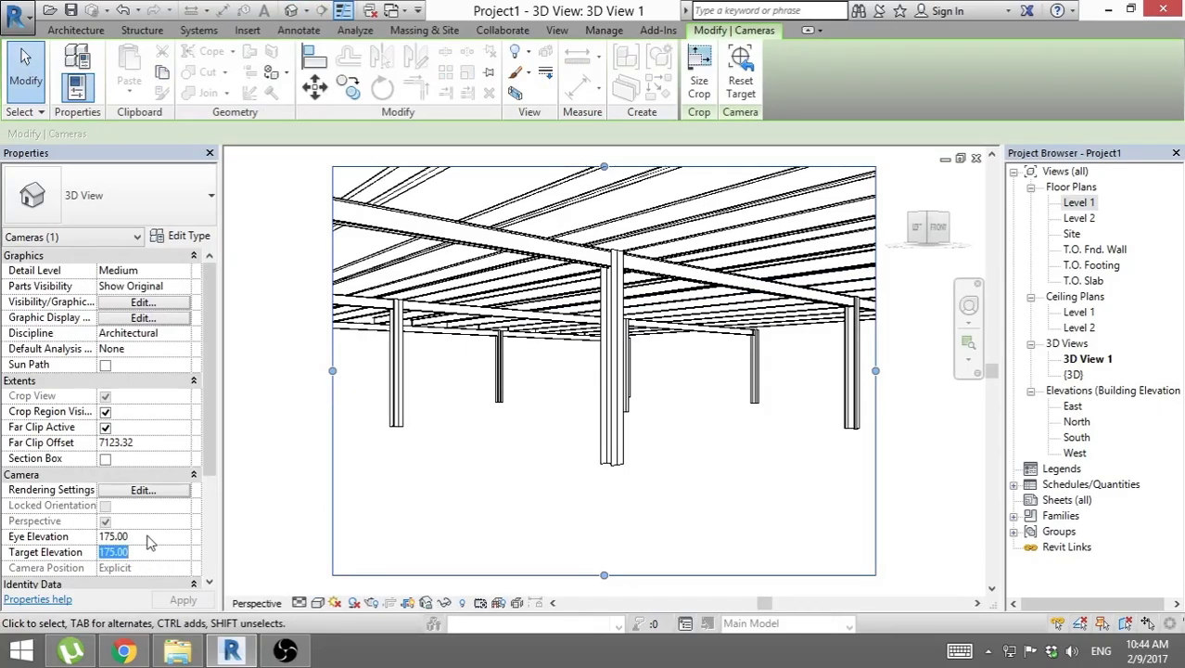
{"action": "type", "text": "10"}
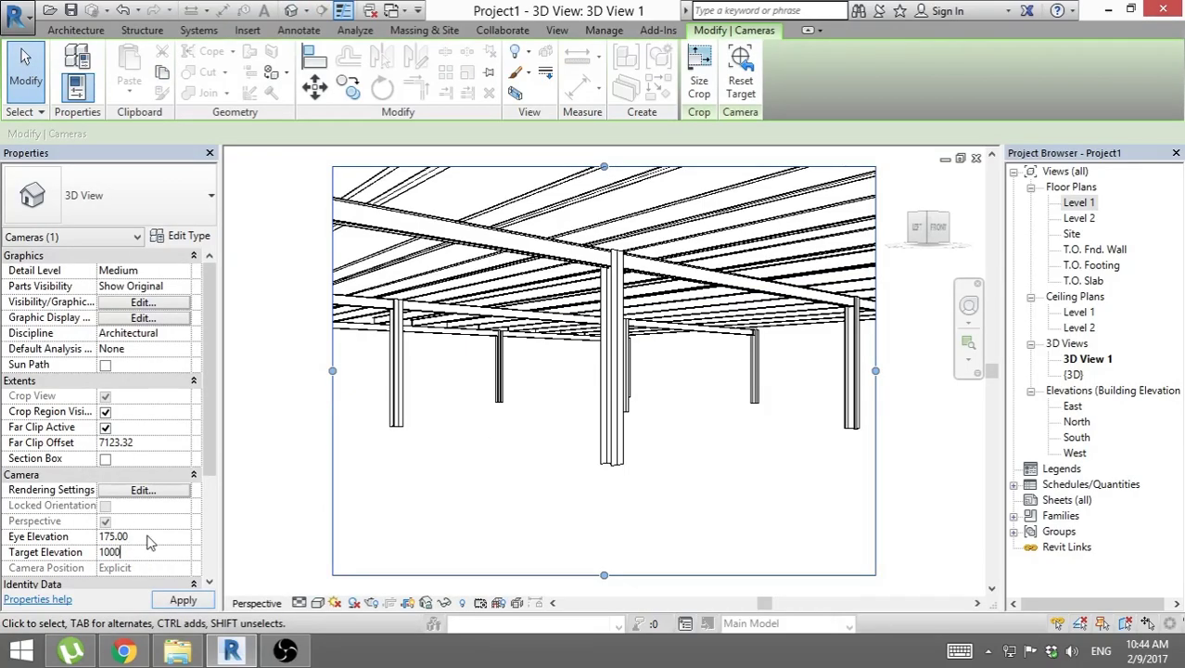
{"action": "left_click", "coordinate": [190, 600]}
Step: Widen the camera view's crop region on the left and right sides
{"action": "middle_click_drag", "start_coordinate": [725, 498], "coordinate": [662, 459]}
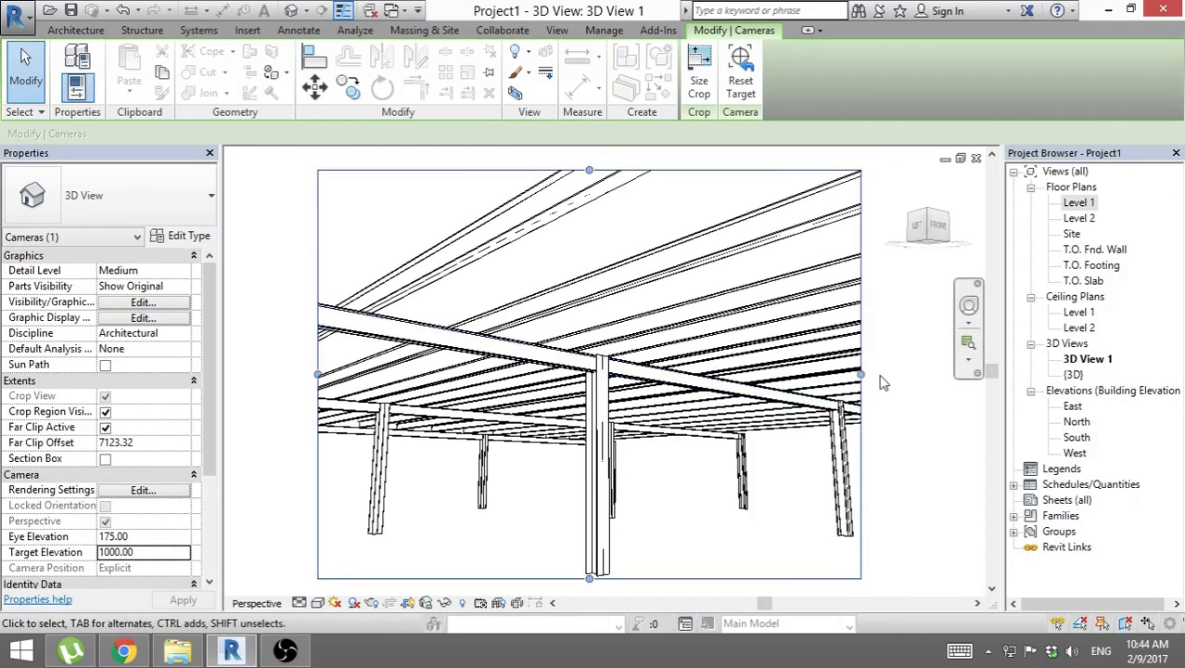
{"action": "left_click_drag", "start_coordinate": [861, 374], "coordinate": [923, 374]}
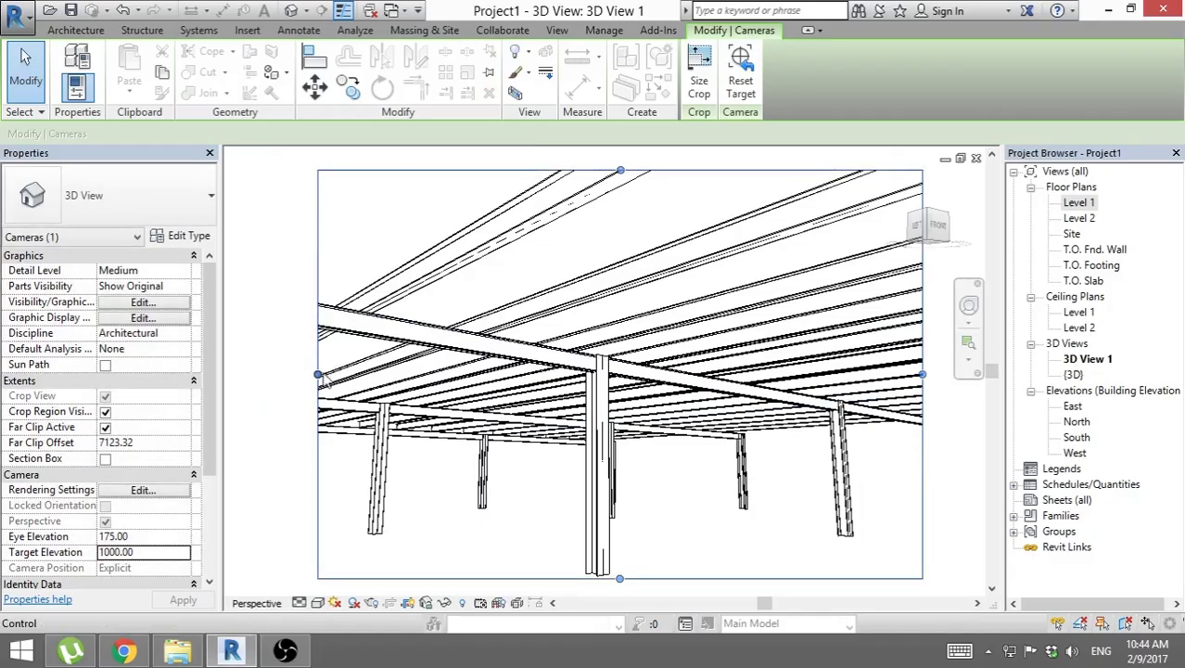
{"action": "left_click_drag", "start_coordinate": [318, 374], "coordinate": [257, 377]}
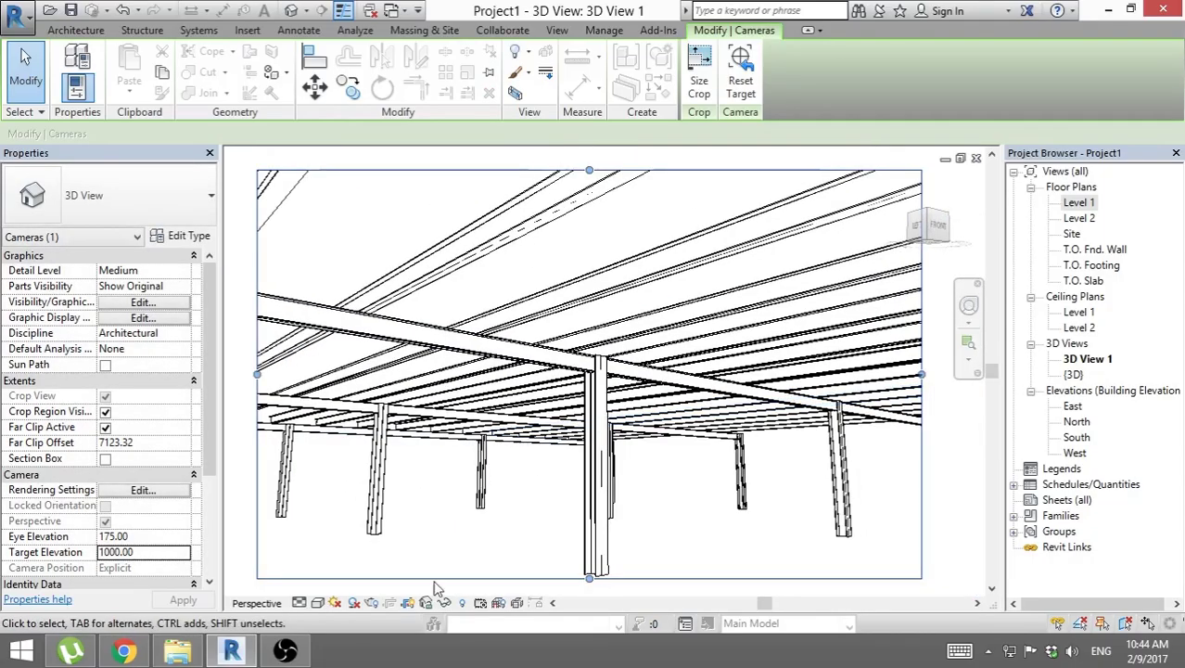
Step: Set 3D View 1 to Fine detail level and the Ray Trace visual style
{"action": "left_click", "coordinate": [299, 603]}
{"action": "left_click", "coordinate": [320, 585]}
{"action": "left_click", "coordinate": [317, 603]}
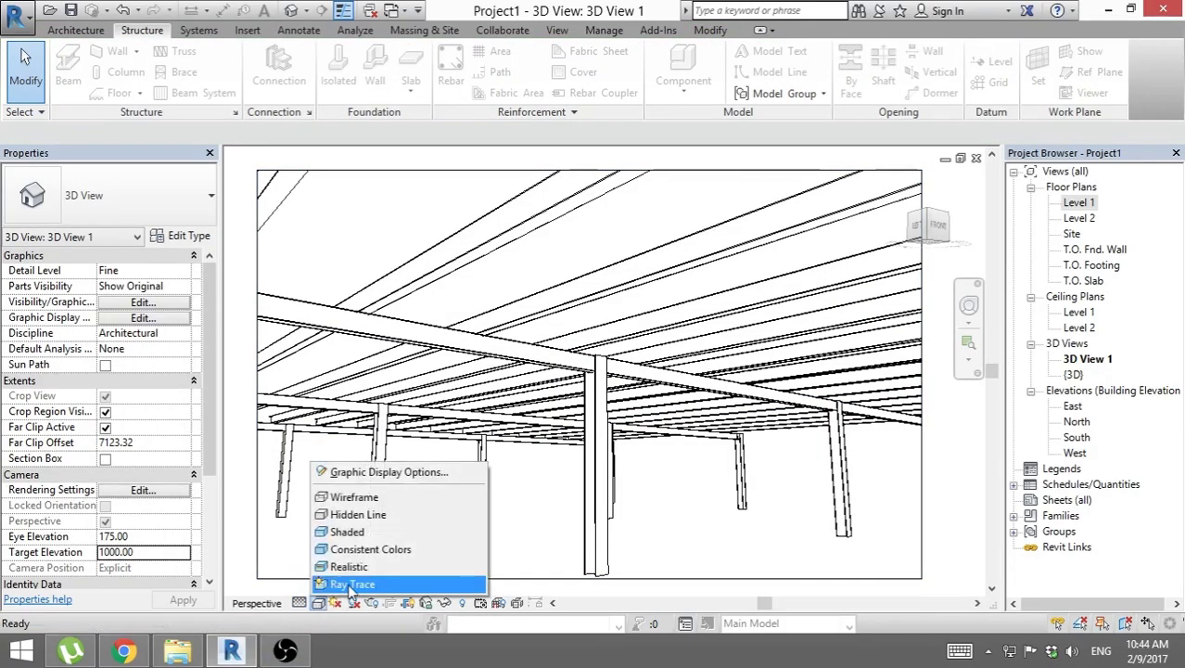
{"action": "left_click", "coordinate": [334, 584]}
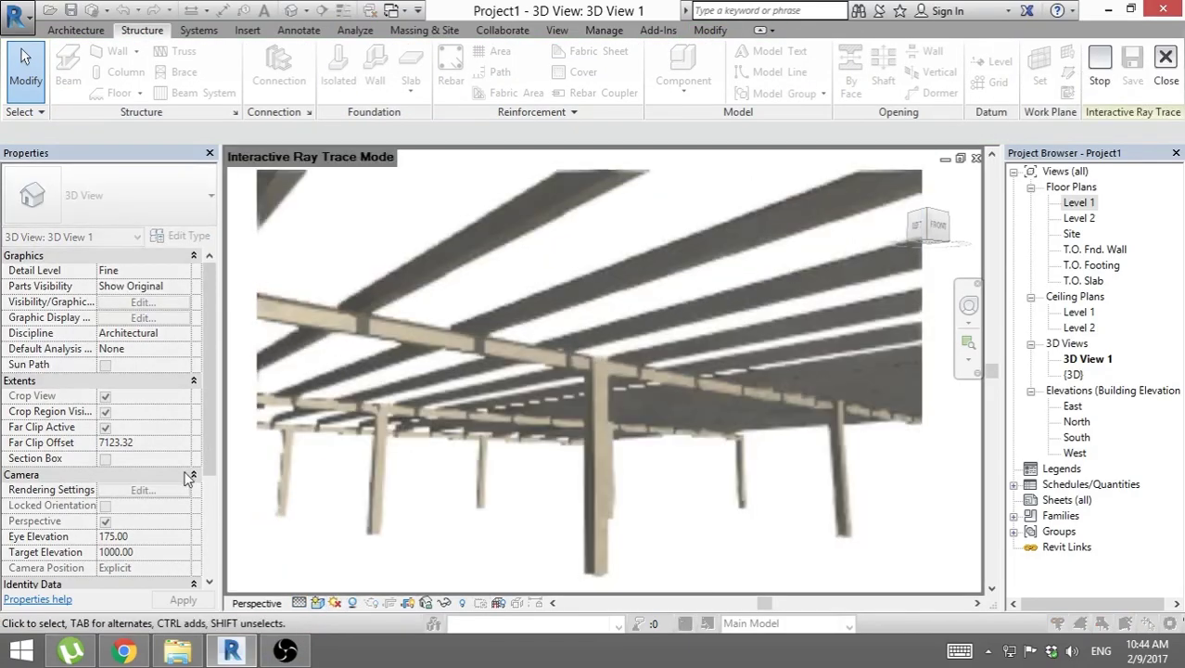